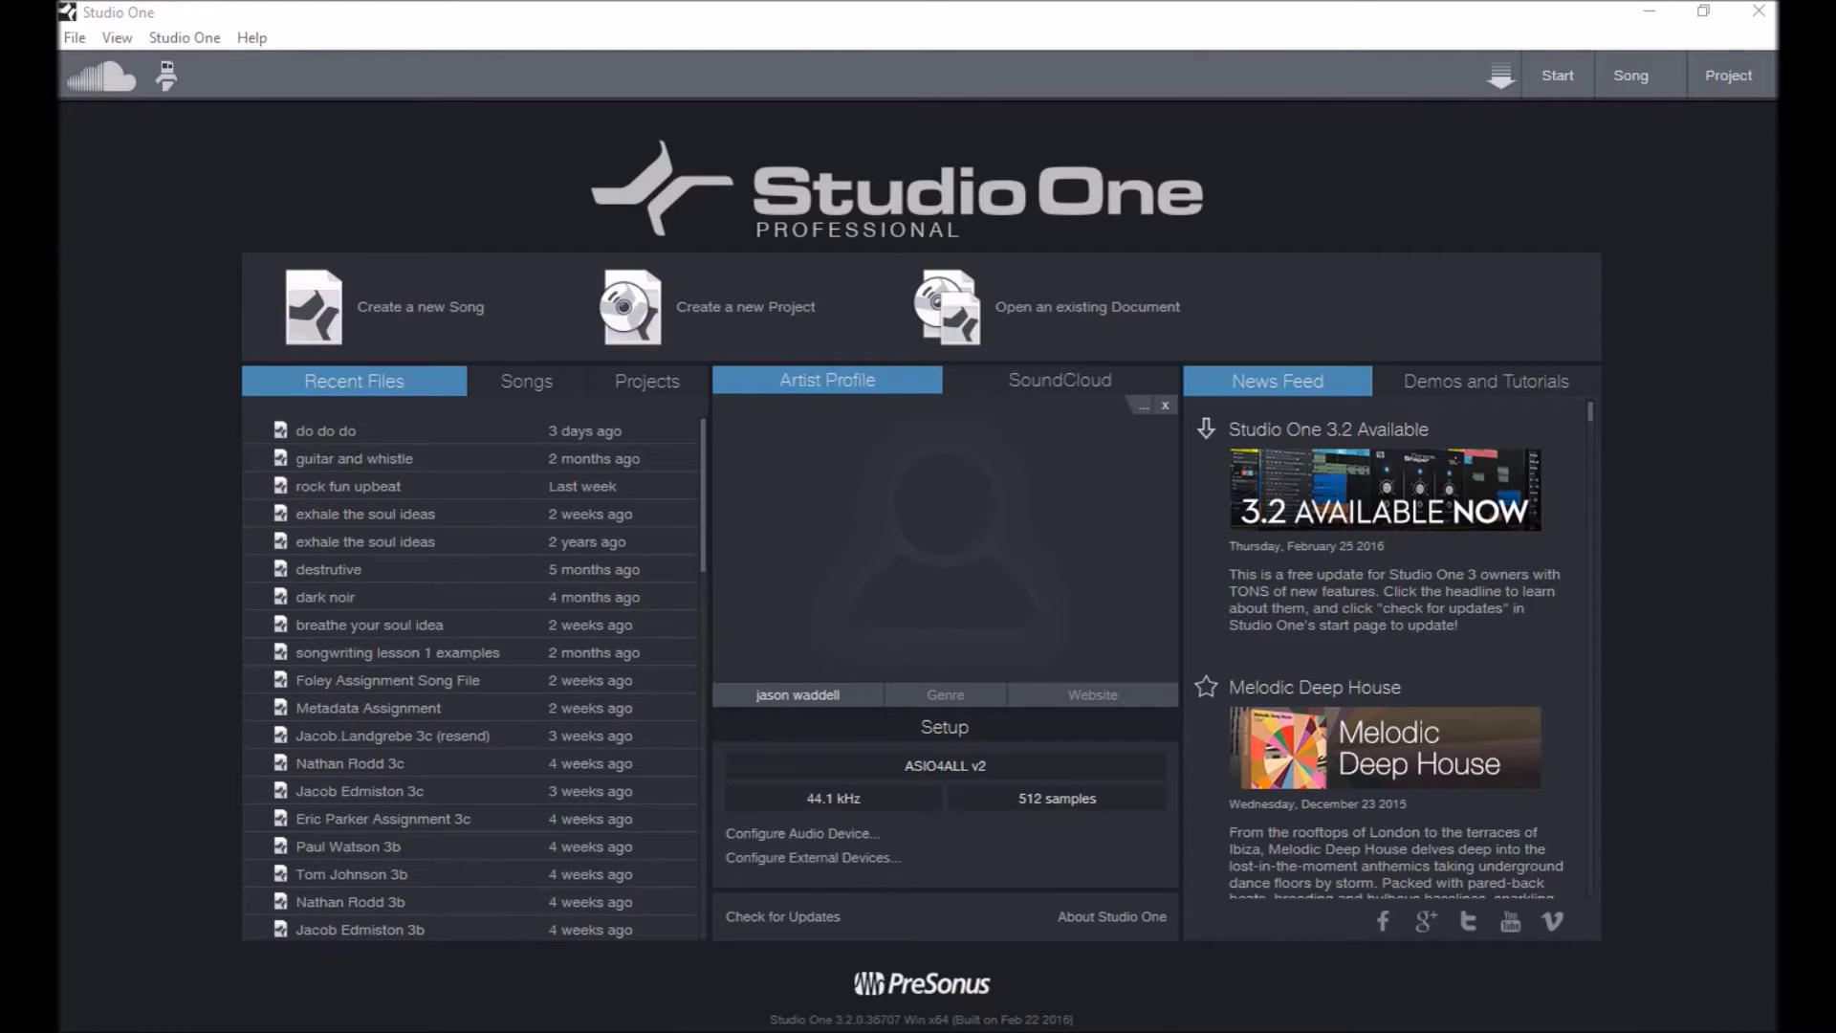
Review the ASIO4ALL website's 2.13 download links and release notes in Chrome, then return to Studio One.
{"action": "left_click", "coordinate": [1044, 936]}
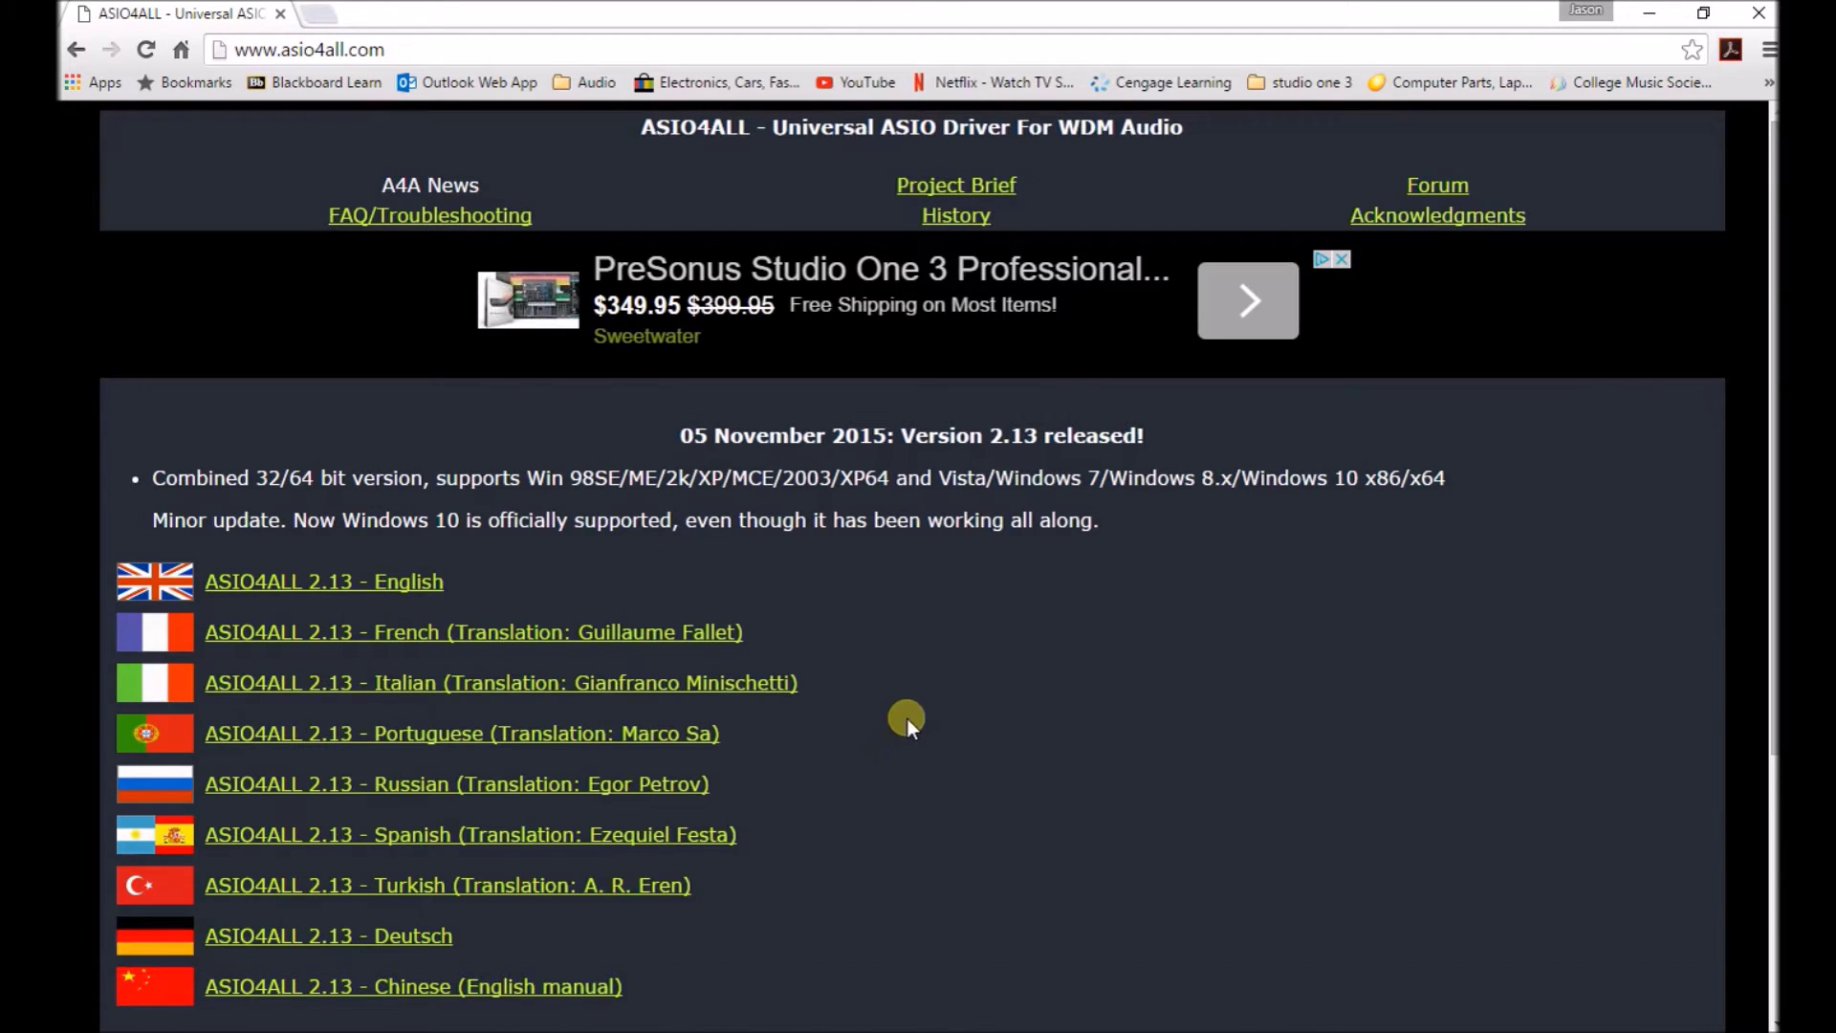
{"action": "scroll", "coordinate": [909, 718], "scroll_direction": "down", "scroll_amount": 4}
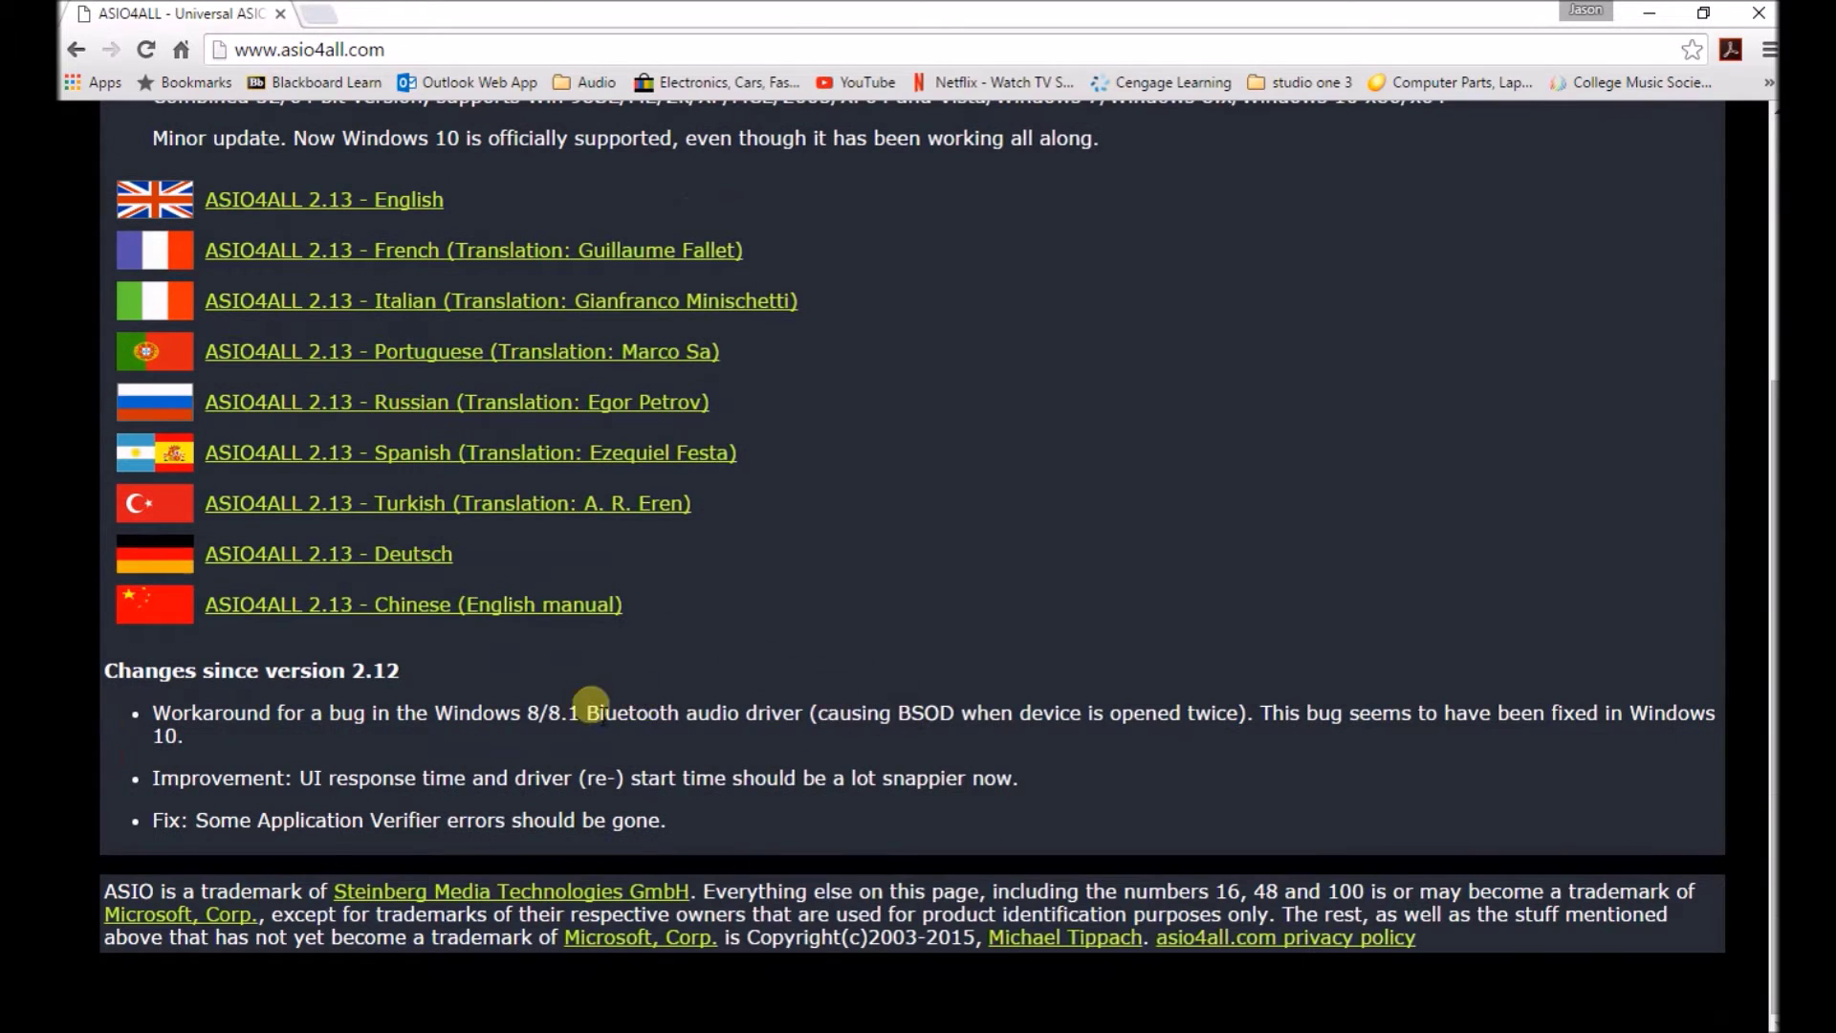
{"action": "scroll", "coordinate": [918, 716], "scroll_direction": "up", "scroll_amount": 4}
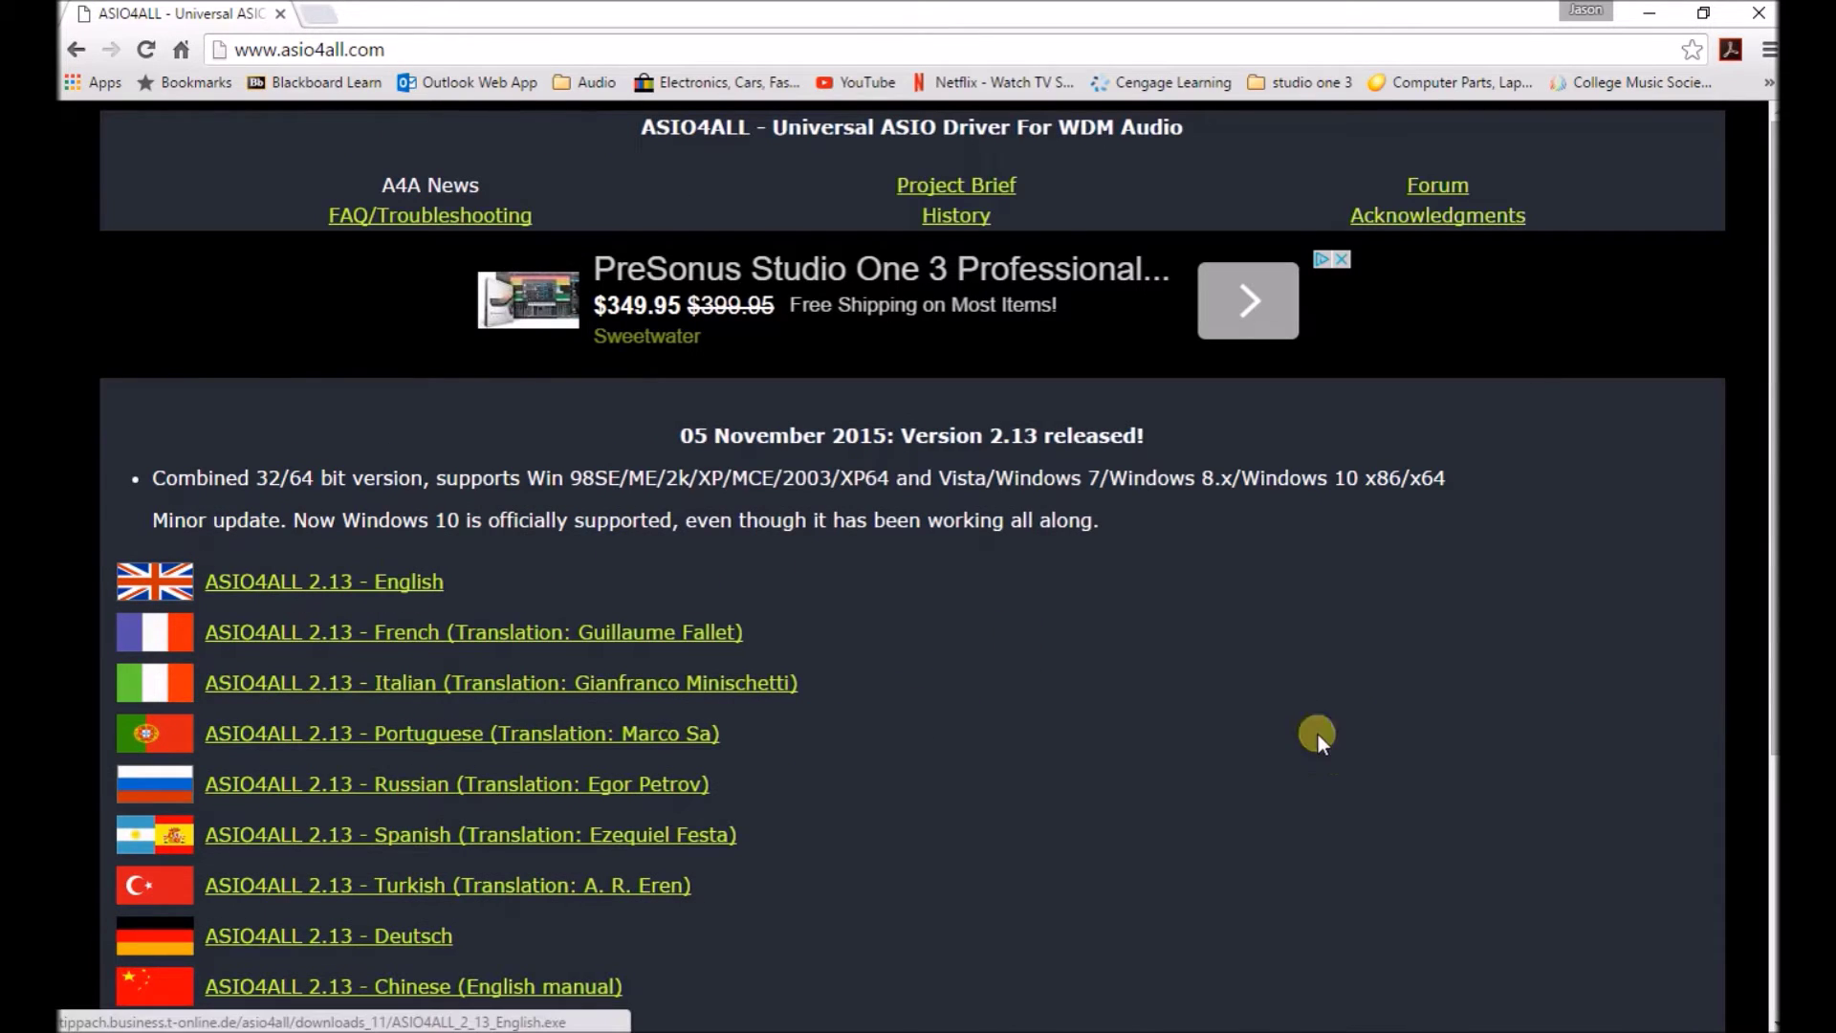
{"action": "left_click", "coordinate": [1650, 18]}
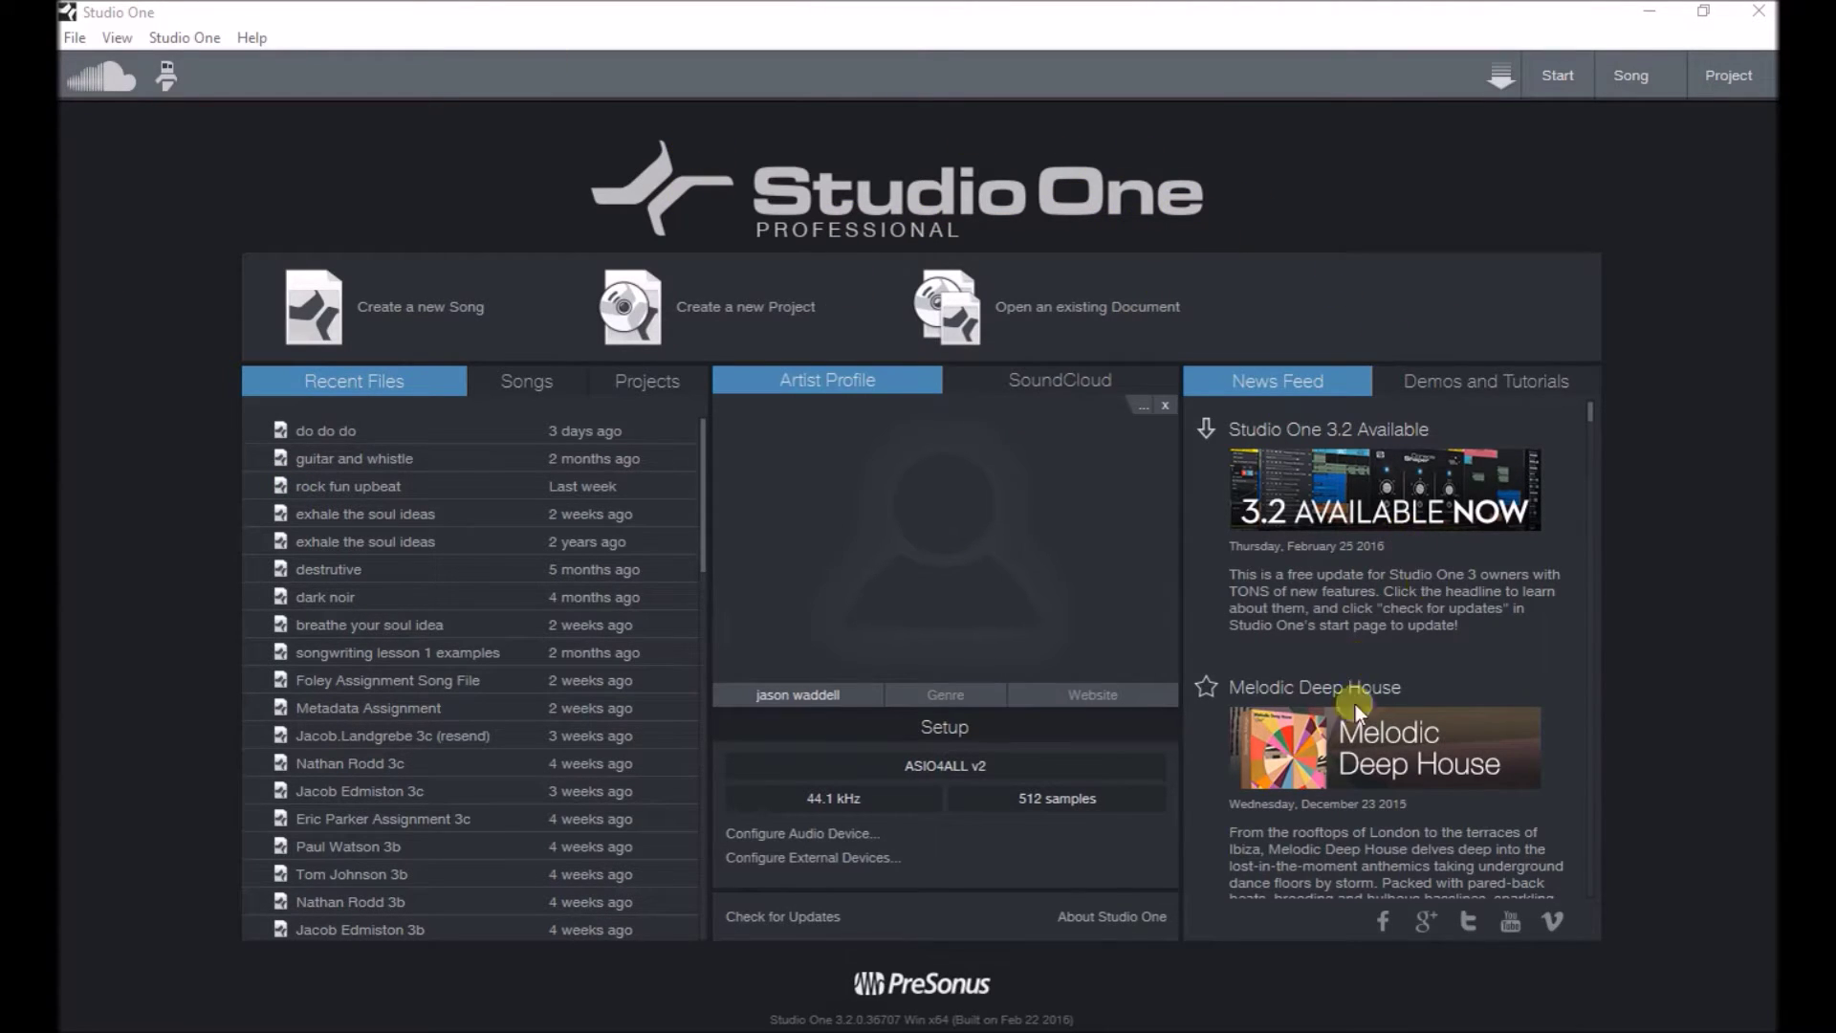
Keep ASIO4ALL v2 selected as the audio device in Studio One's audio device settings.
{"action": "left_click", "coordinate": [836, 833]}
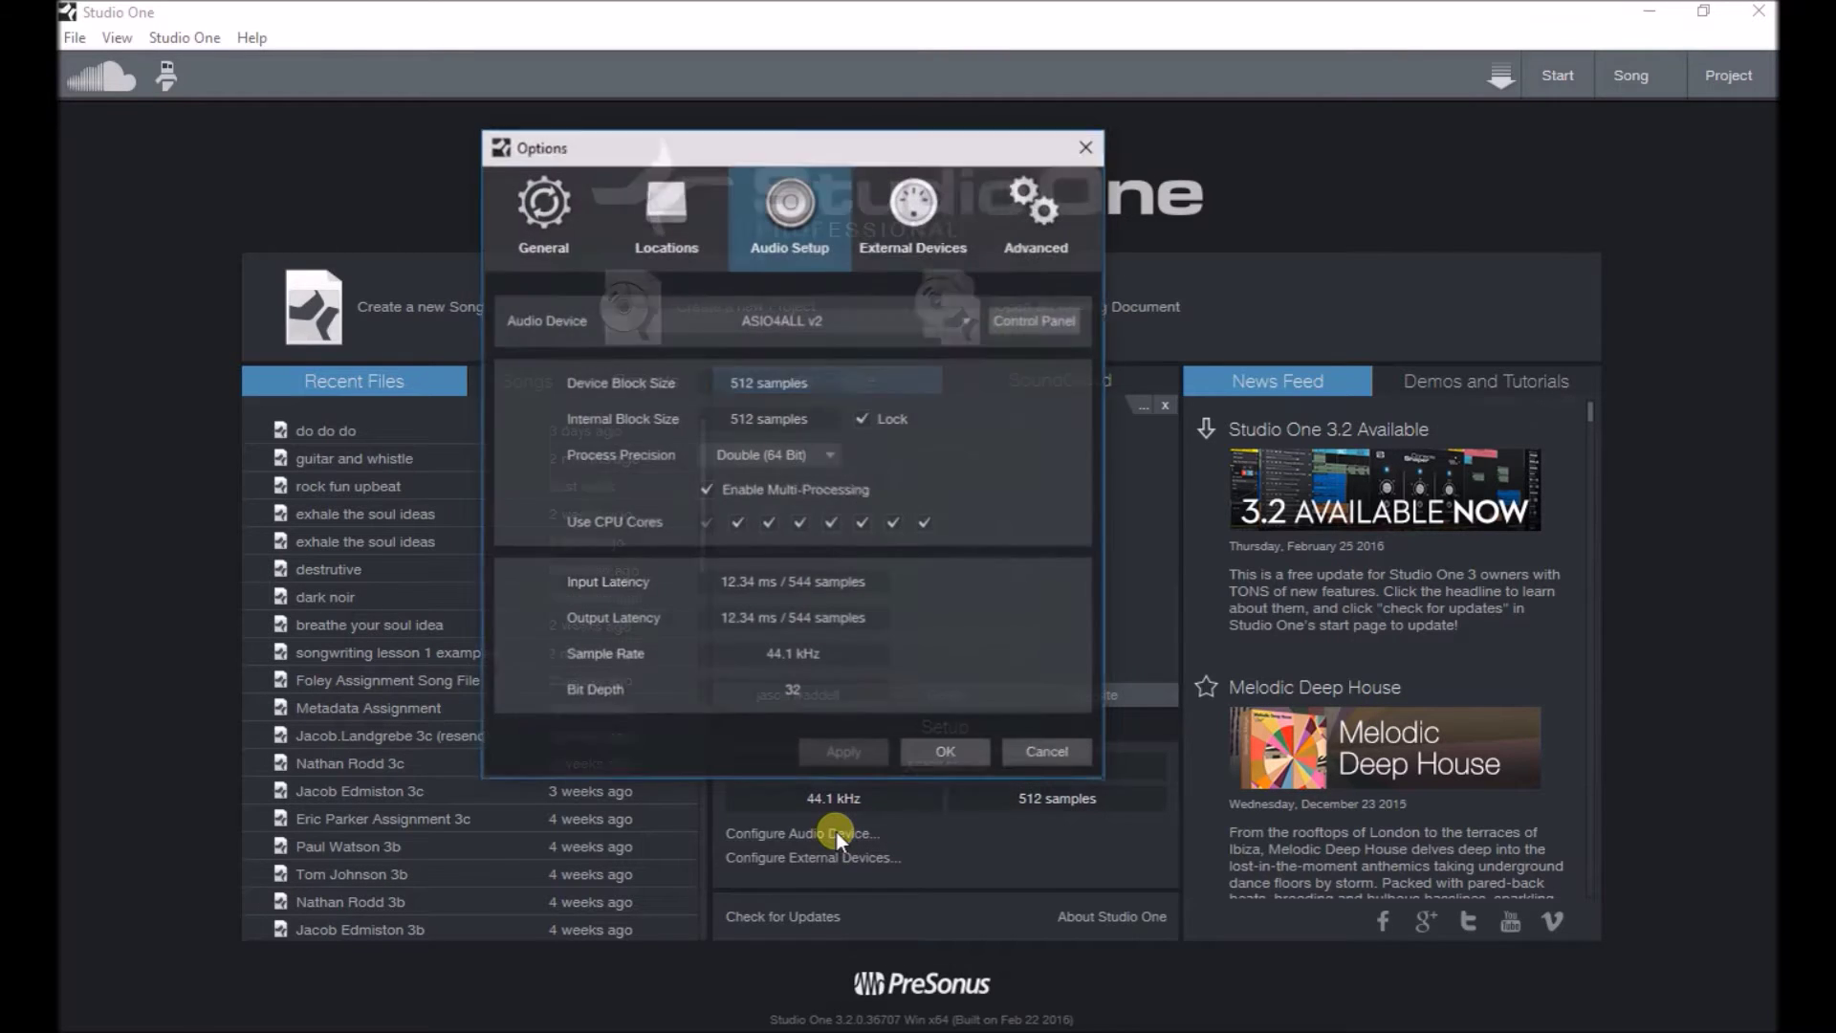
{"action": "left_click", "coordinate": [959, 322]}
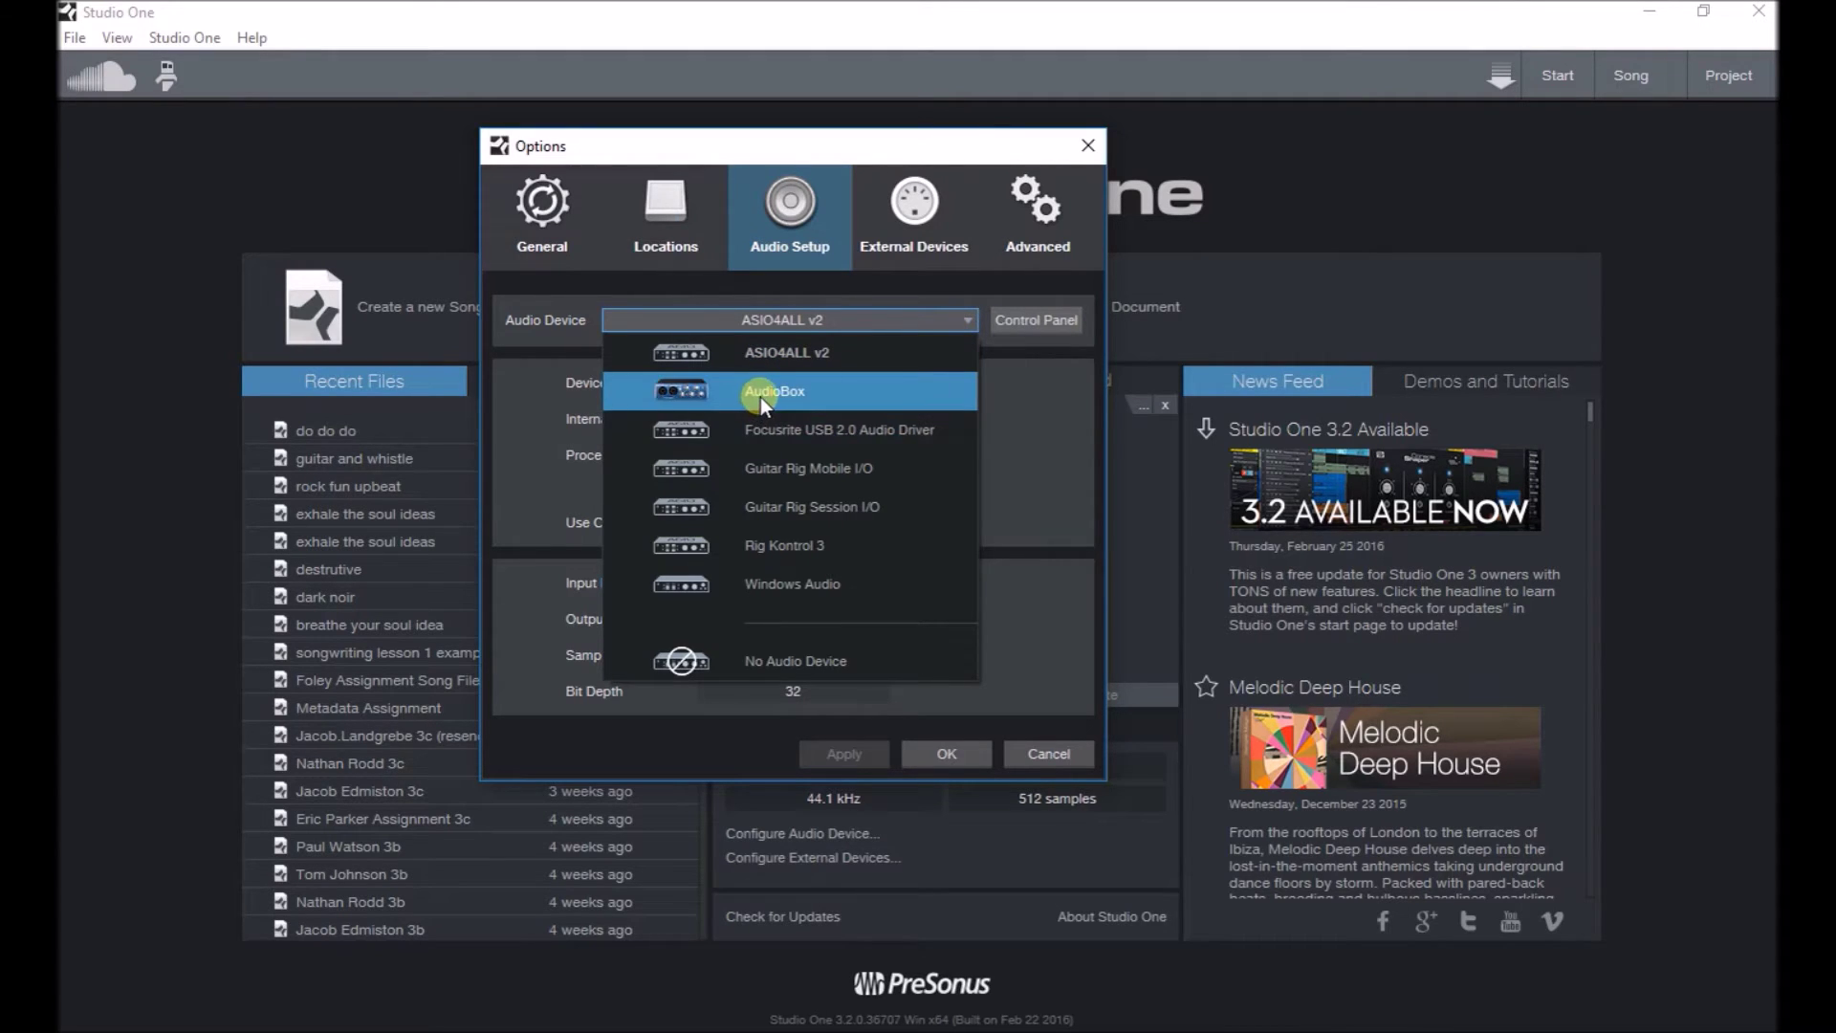
{"action": "left_click", "coordinate": [1020, 451]}
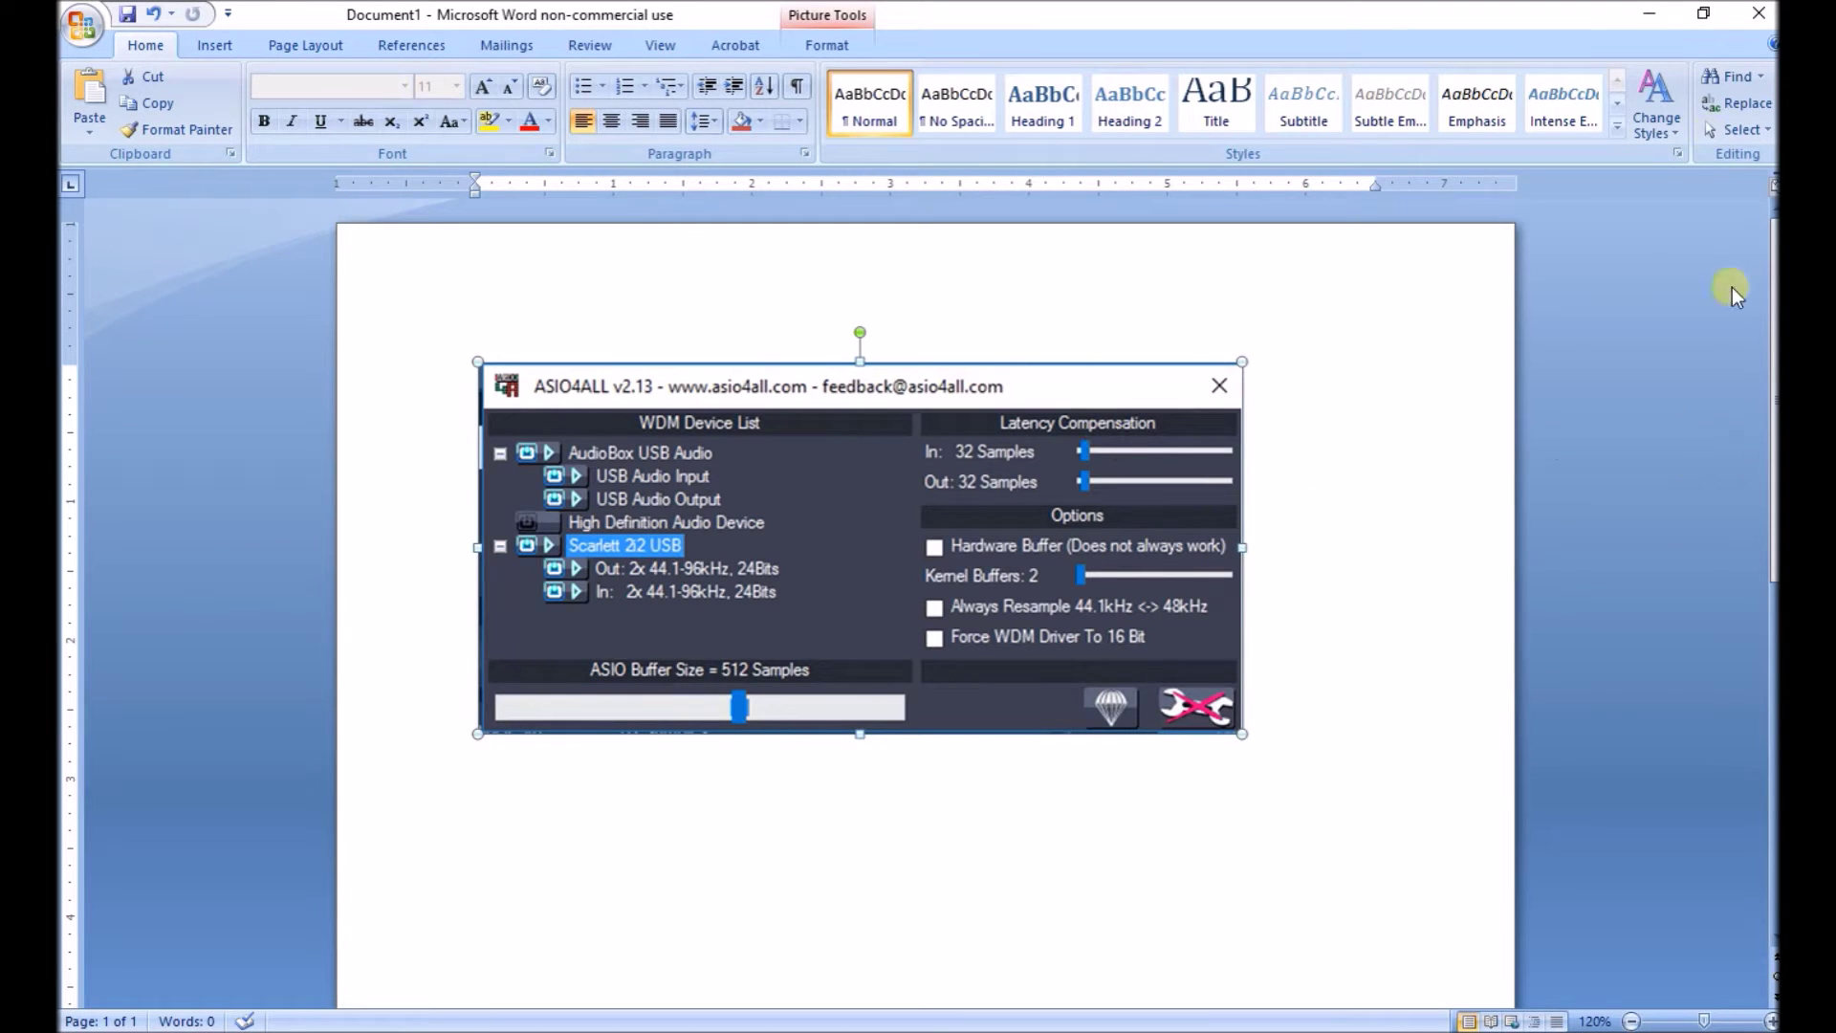
Check the Word screenshot showing AudioBox USB Audio and Scarlett 2i2 USB enabled, then return to Studio One.
{"action": "left_click", "coordinate": [1654, 21]}
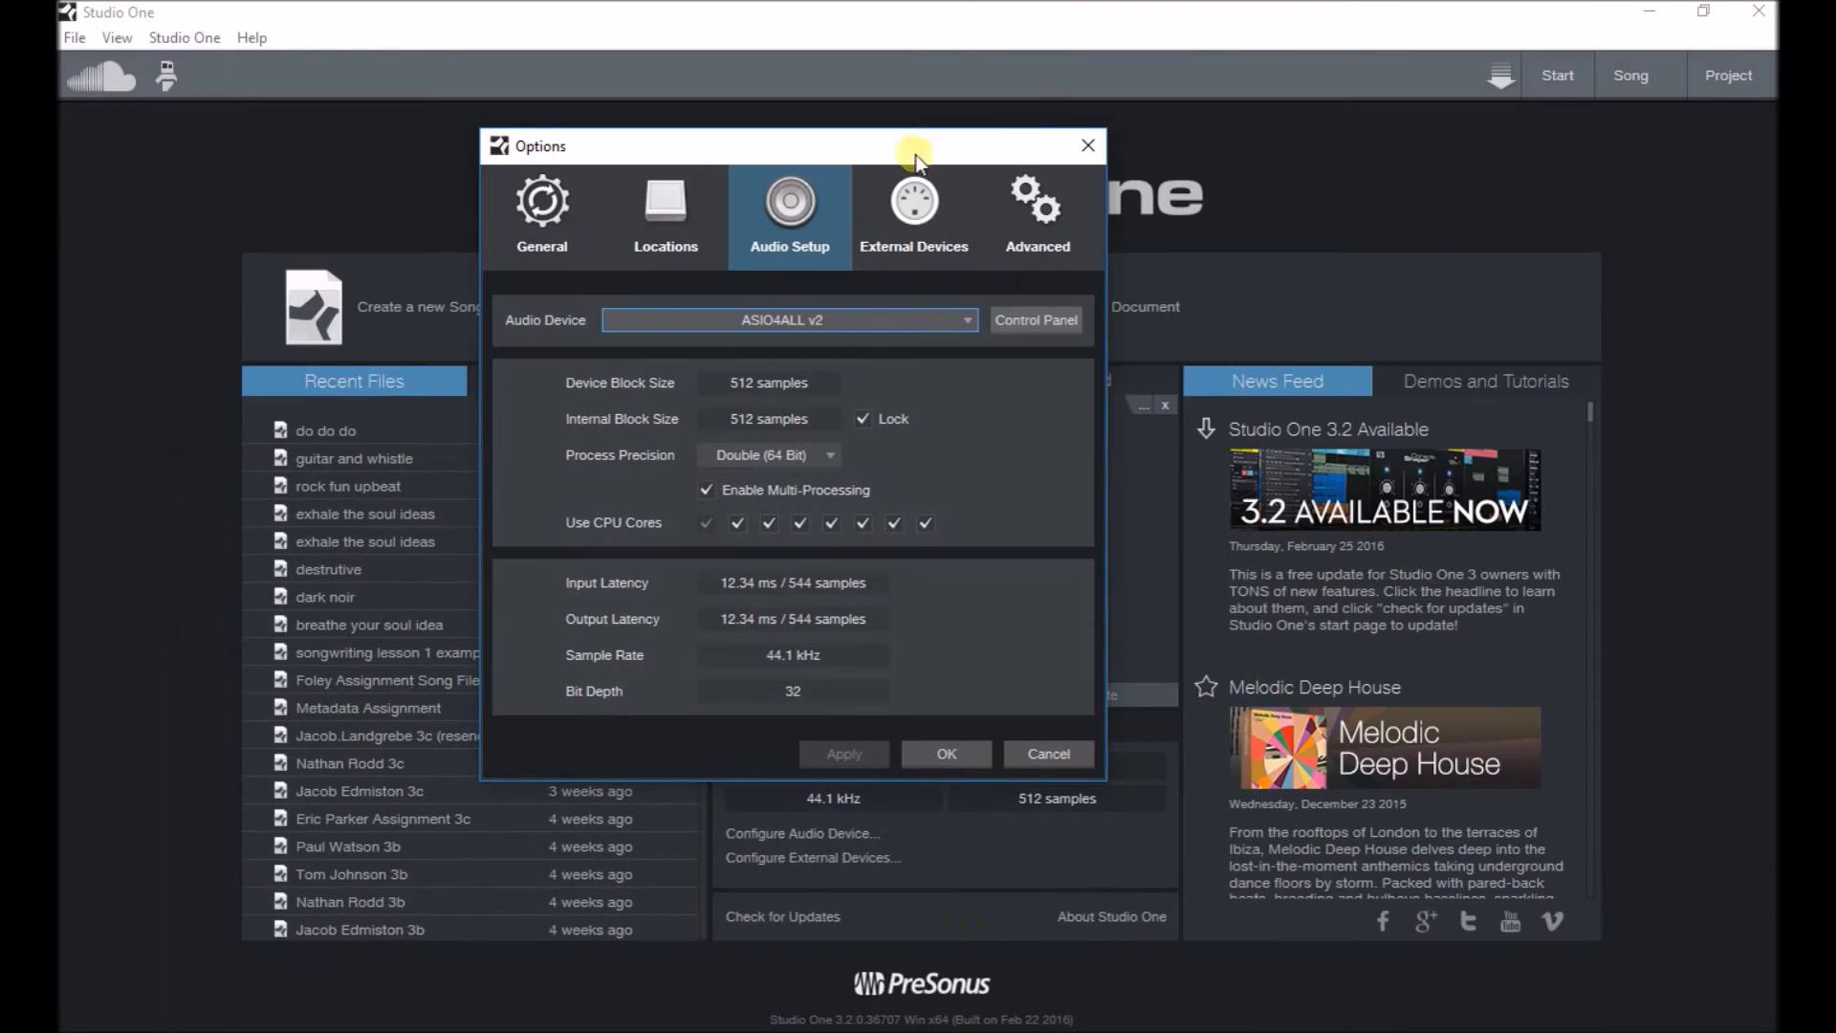
Cancel the audio options unchanged and show the song's mixing console.
{"action": "left_click", "coordinate": [1063, 760]}
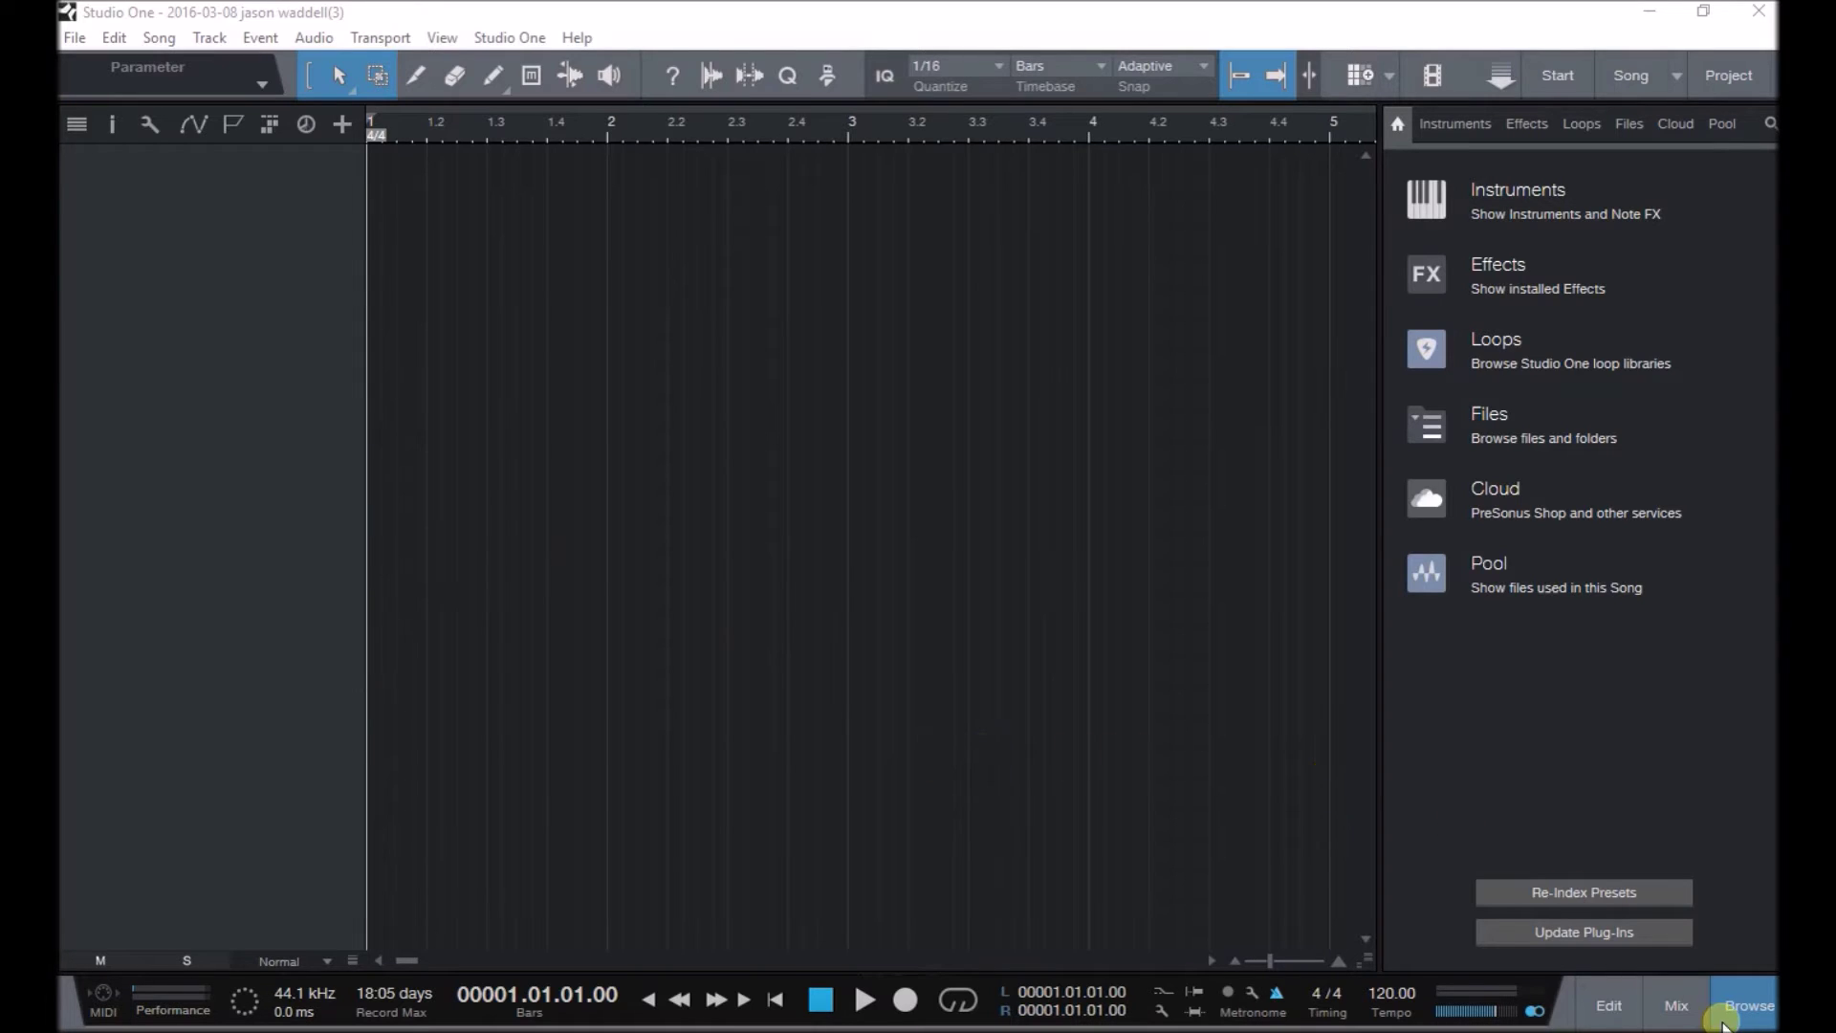
{"action": "left_click", "coordinate": [1678, 1014]}
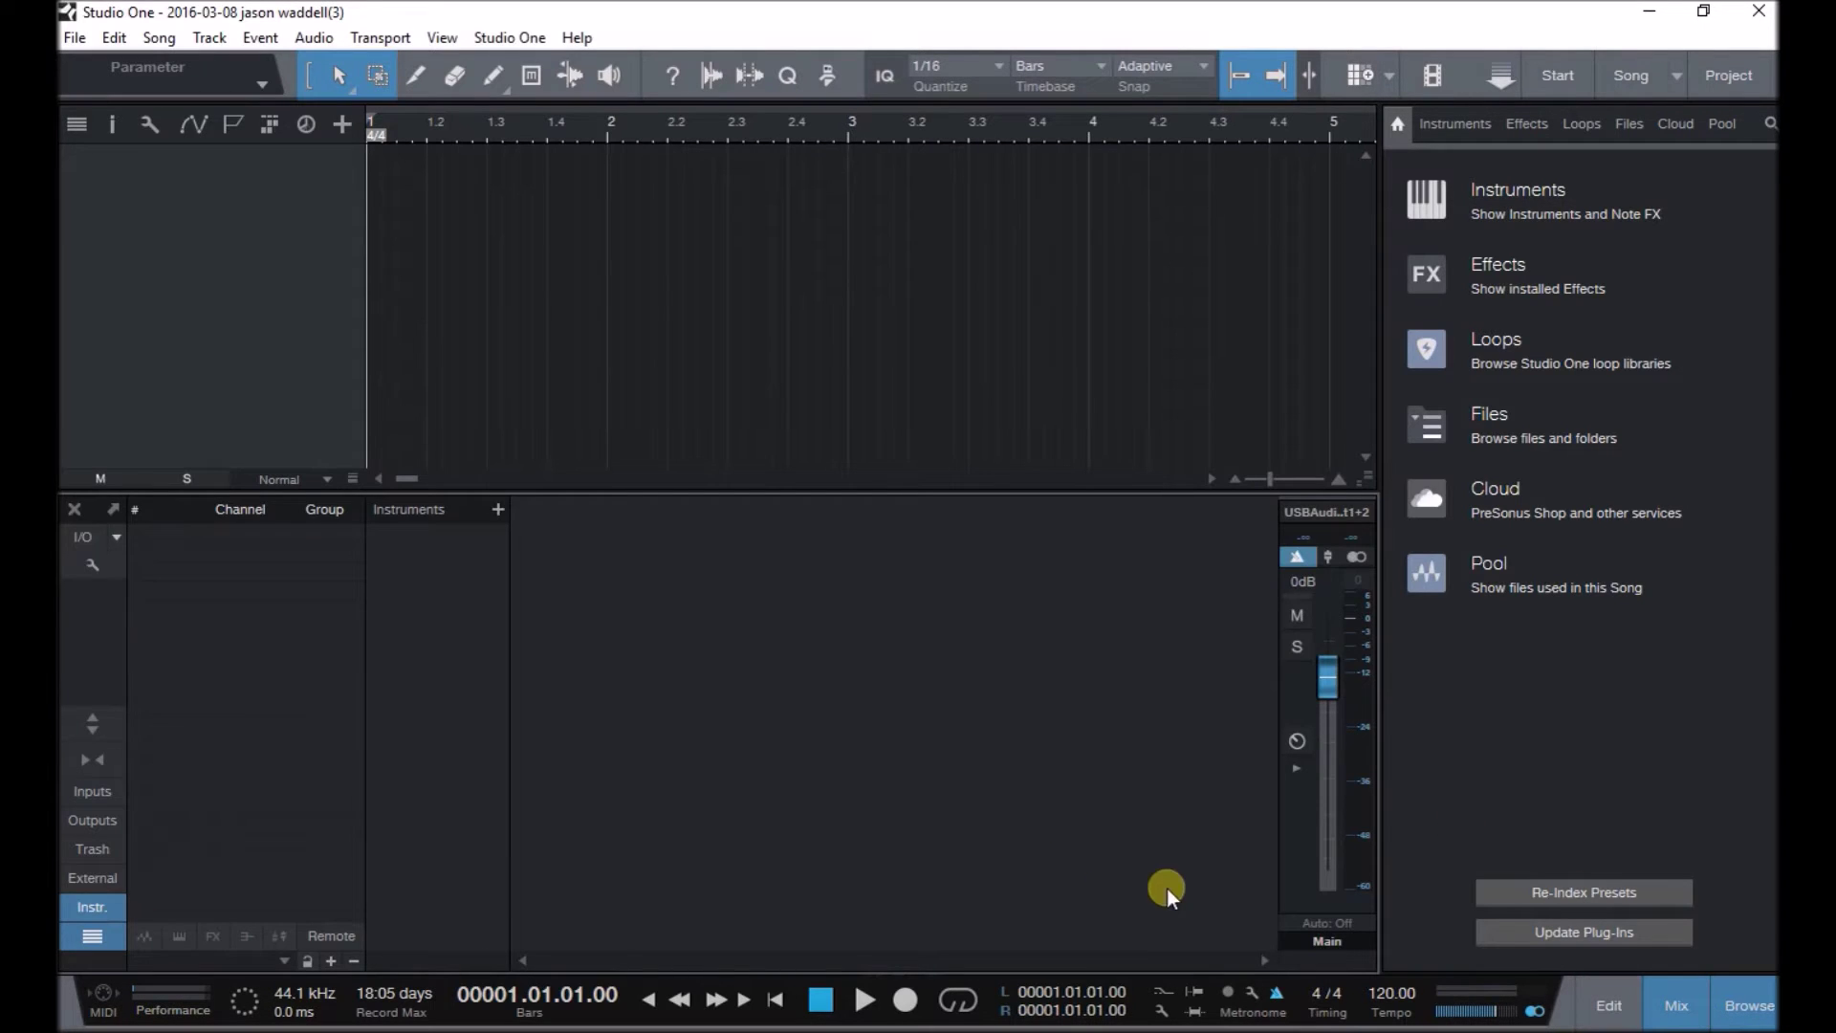
Route USB Audio inputs 1 and 2 to Input L/R and rename the stereo input AudioBox USB L+R.
{"action": "left_click", "coordinate": [81, 539]}
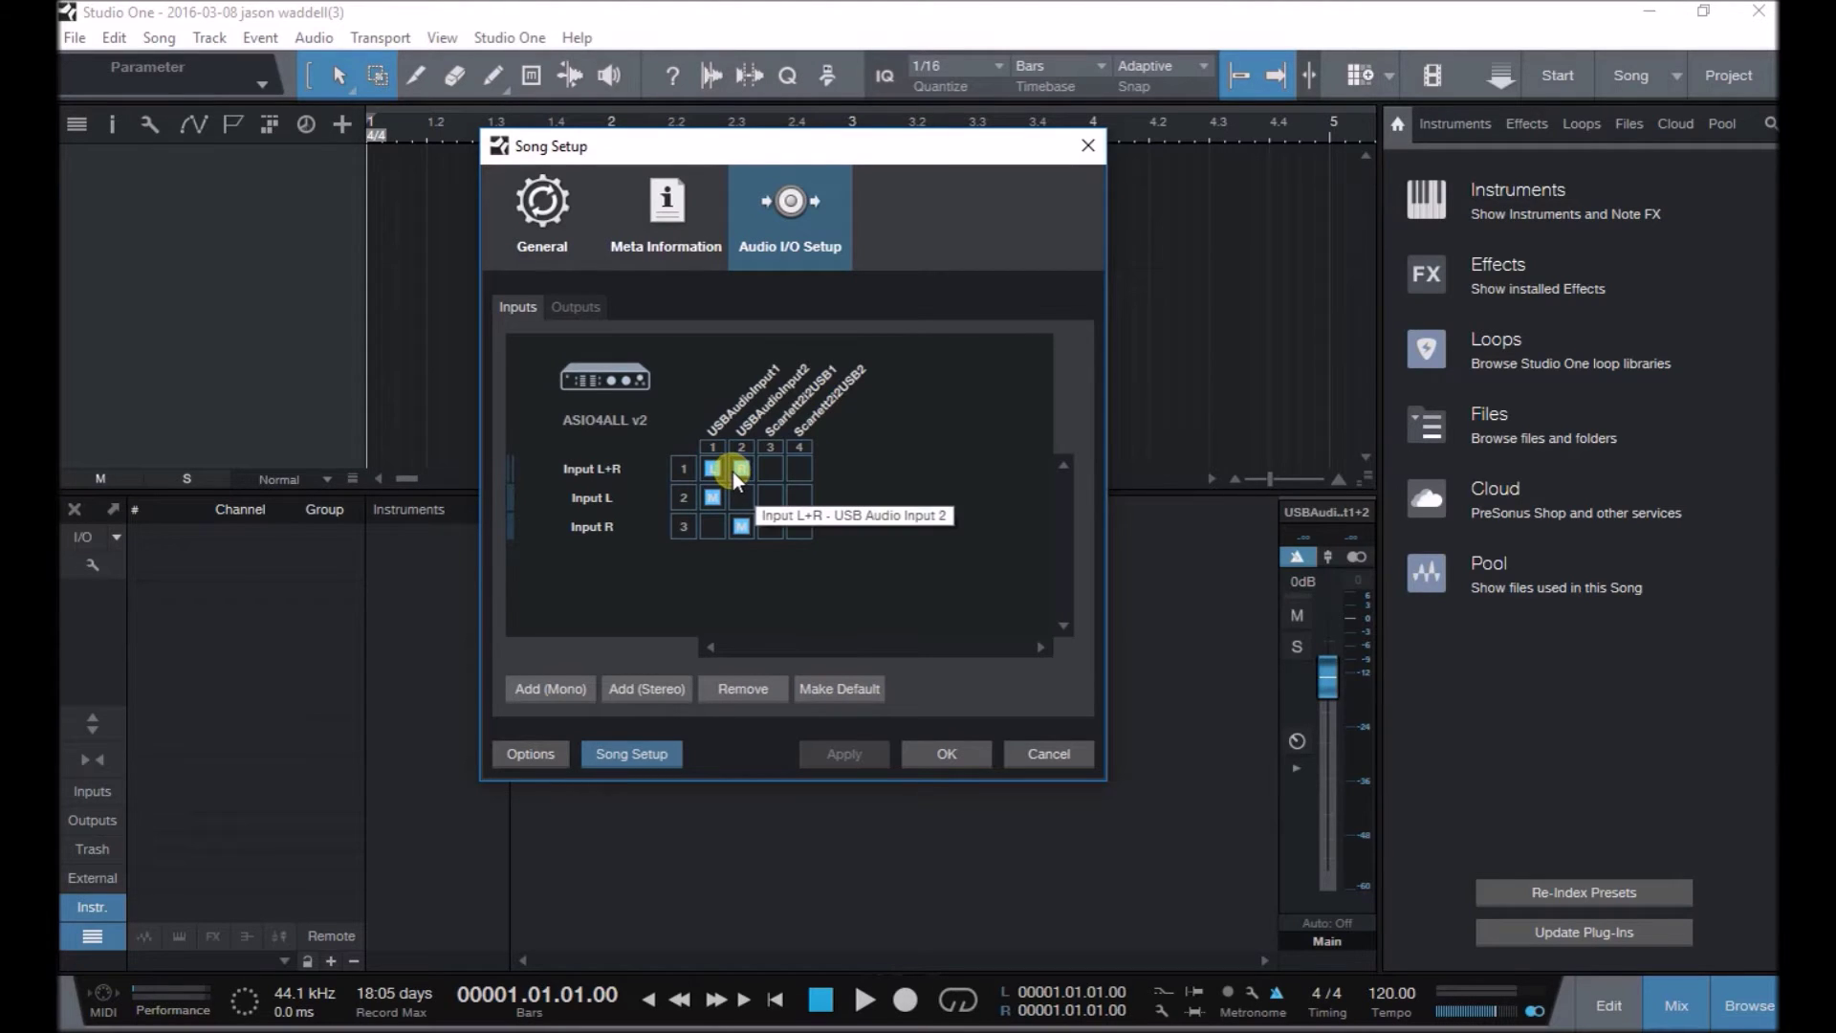
{"action": "left_click", "coordinate": [713, 495]}
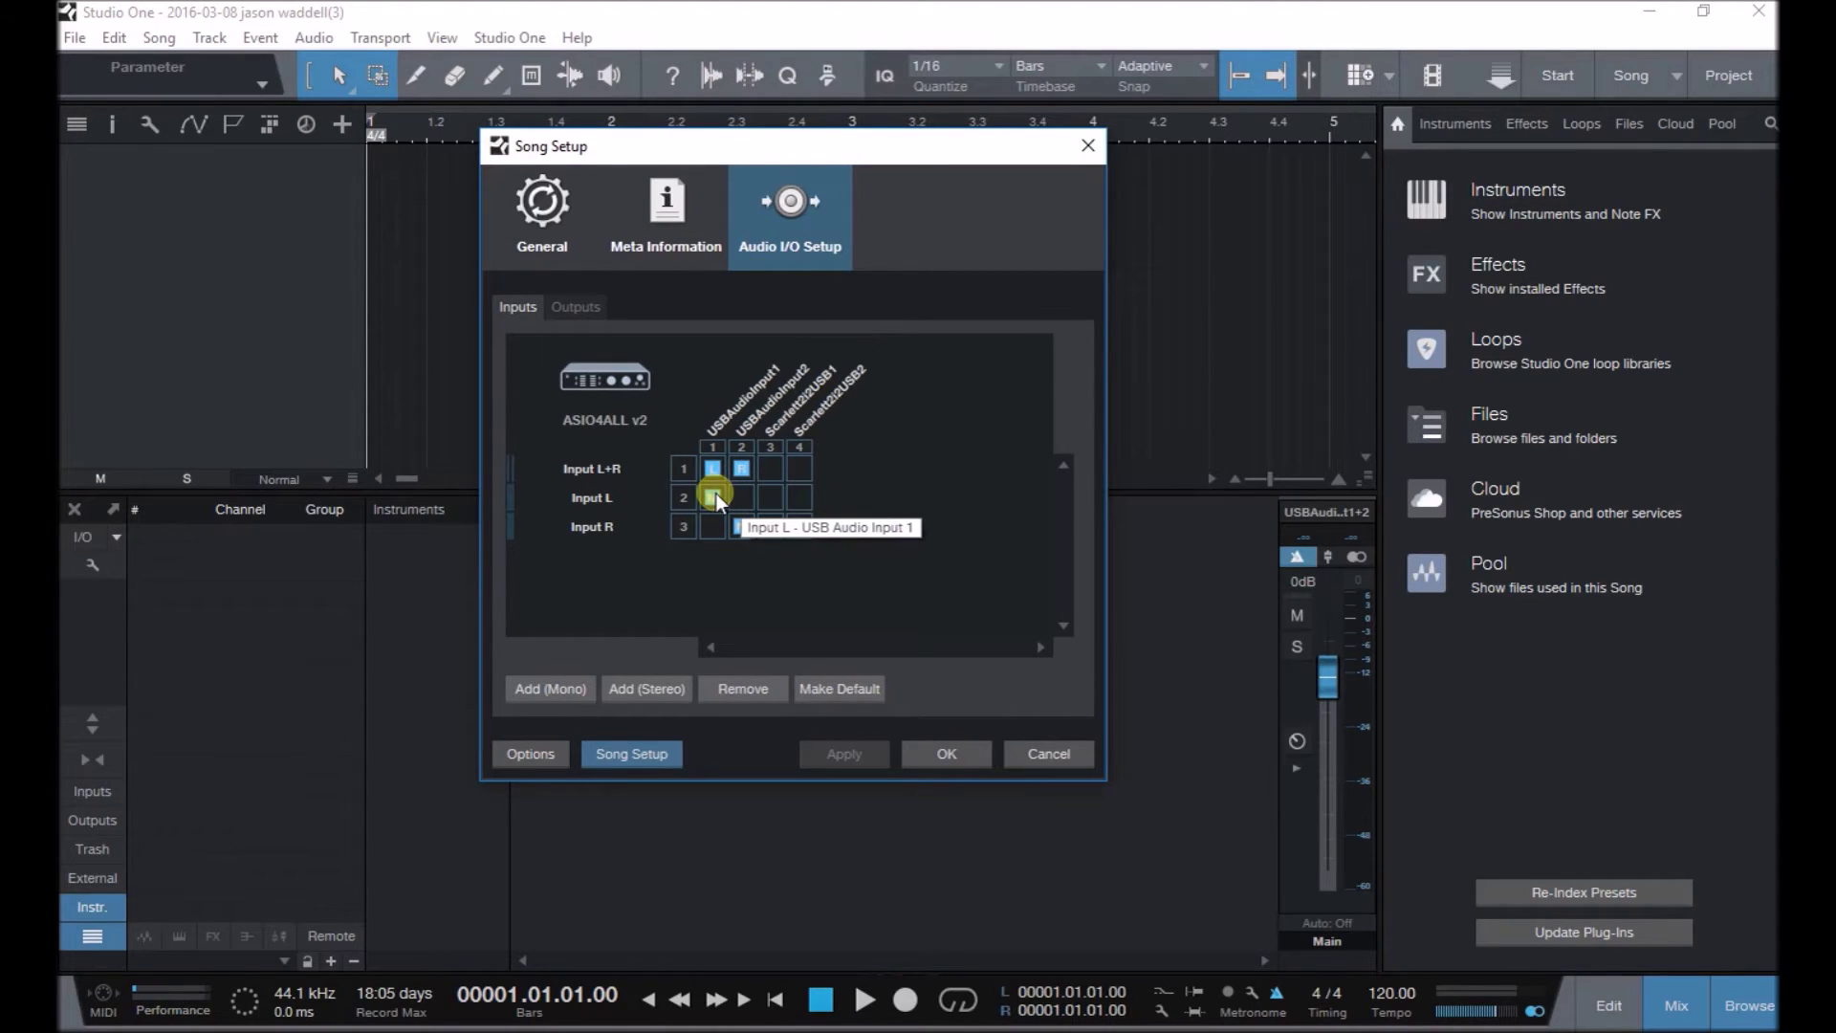
{"action": "left_click", "coordinate": [742, 525]}
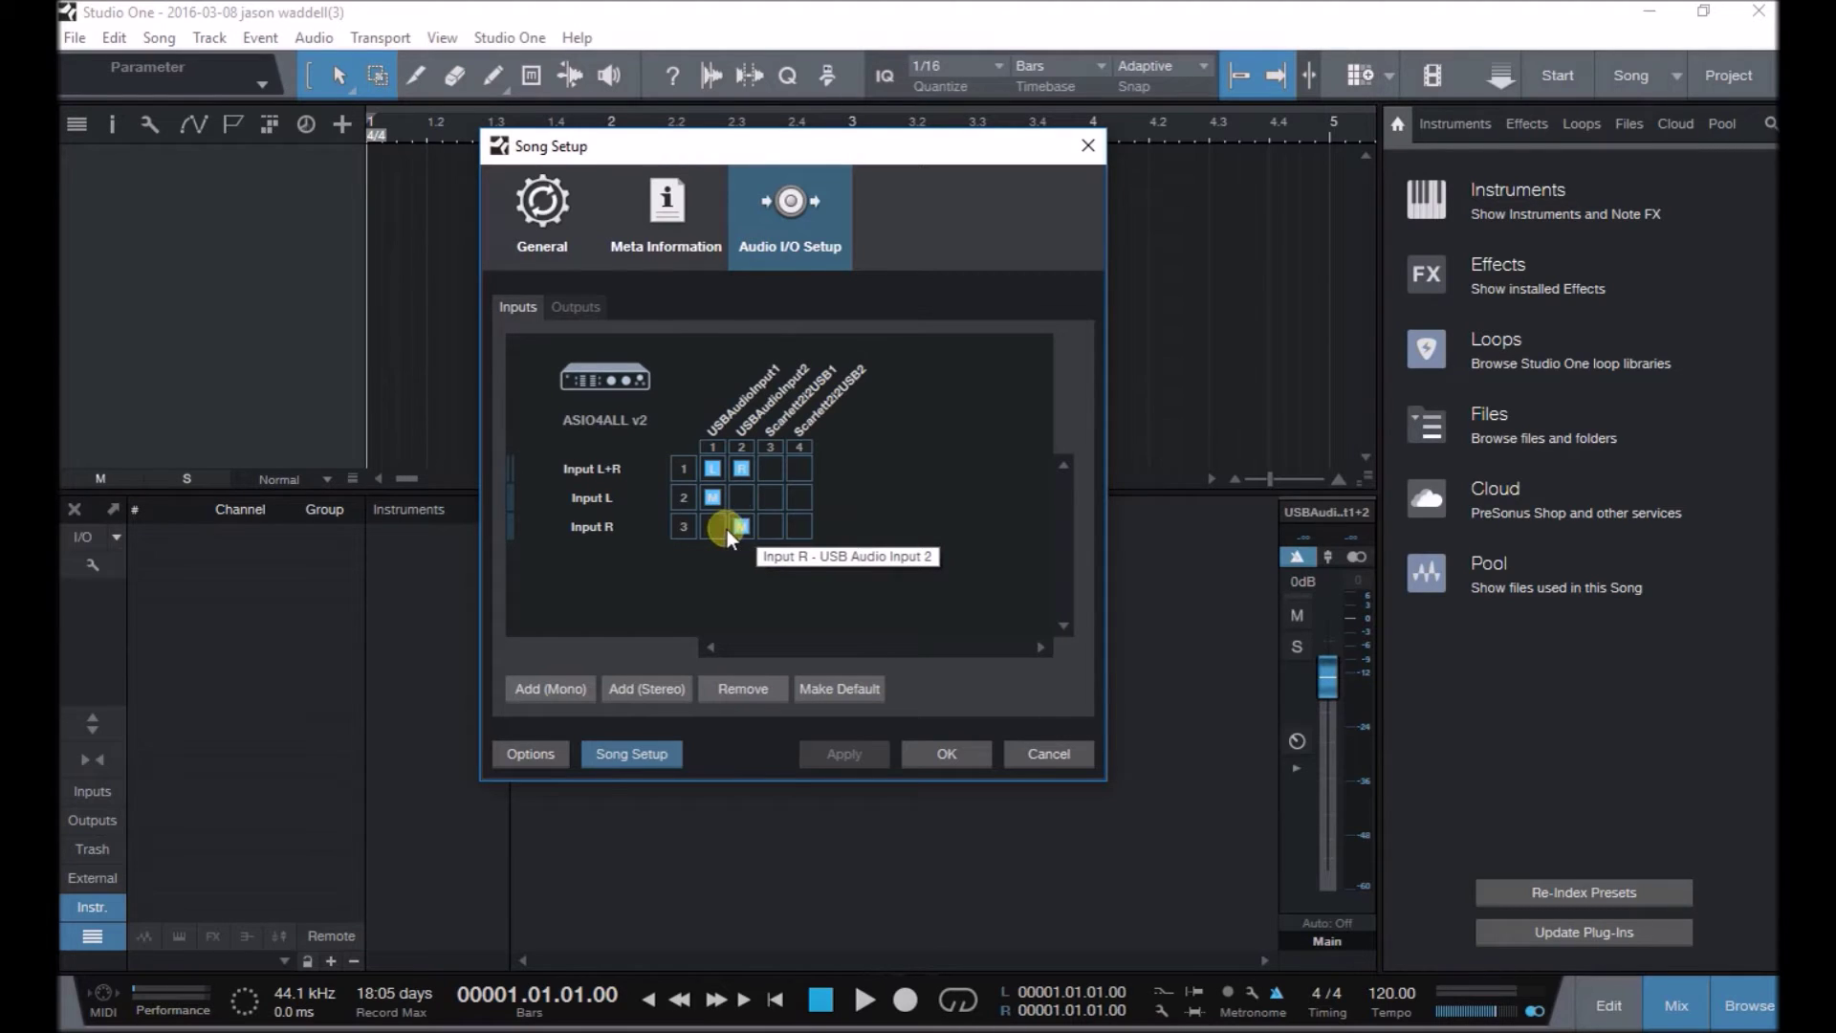
{"action": "double_click", "coordinate": [614, 471]}
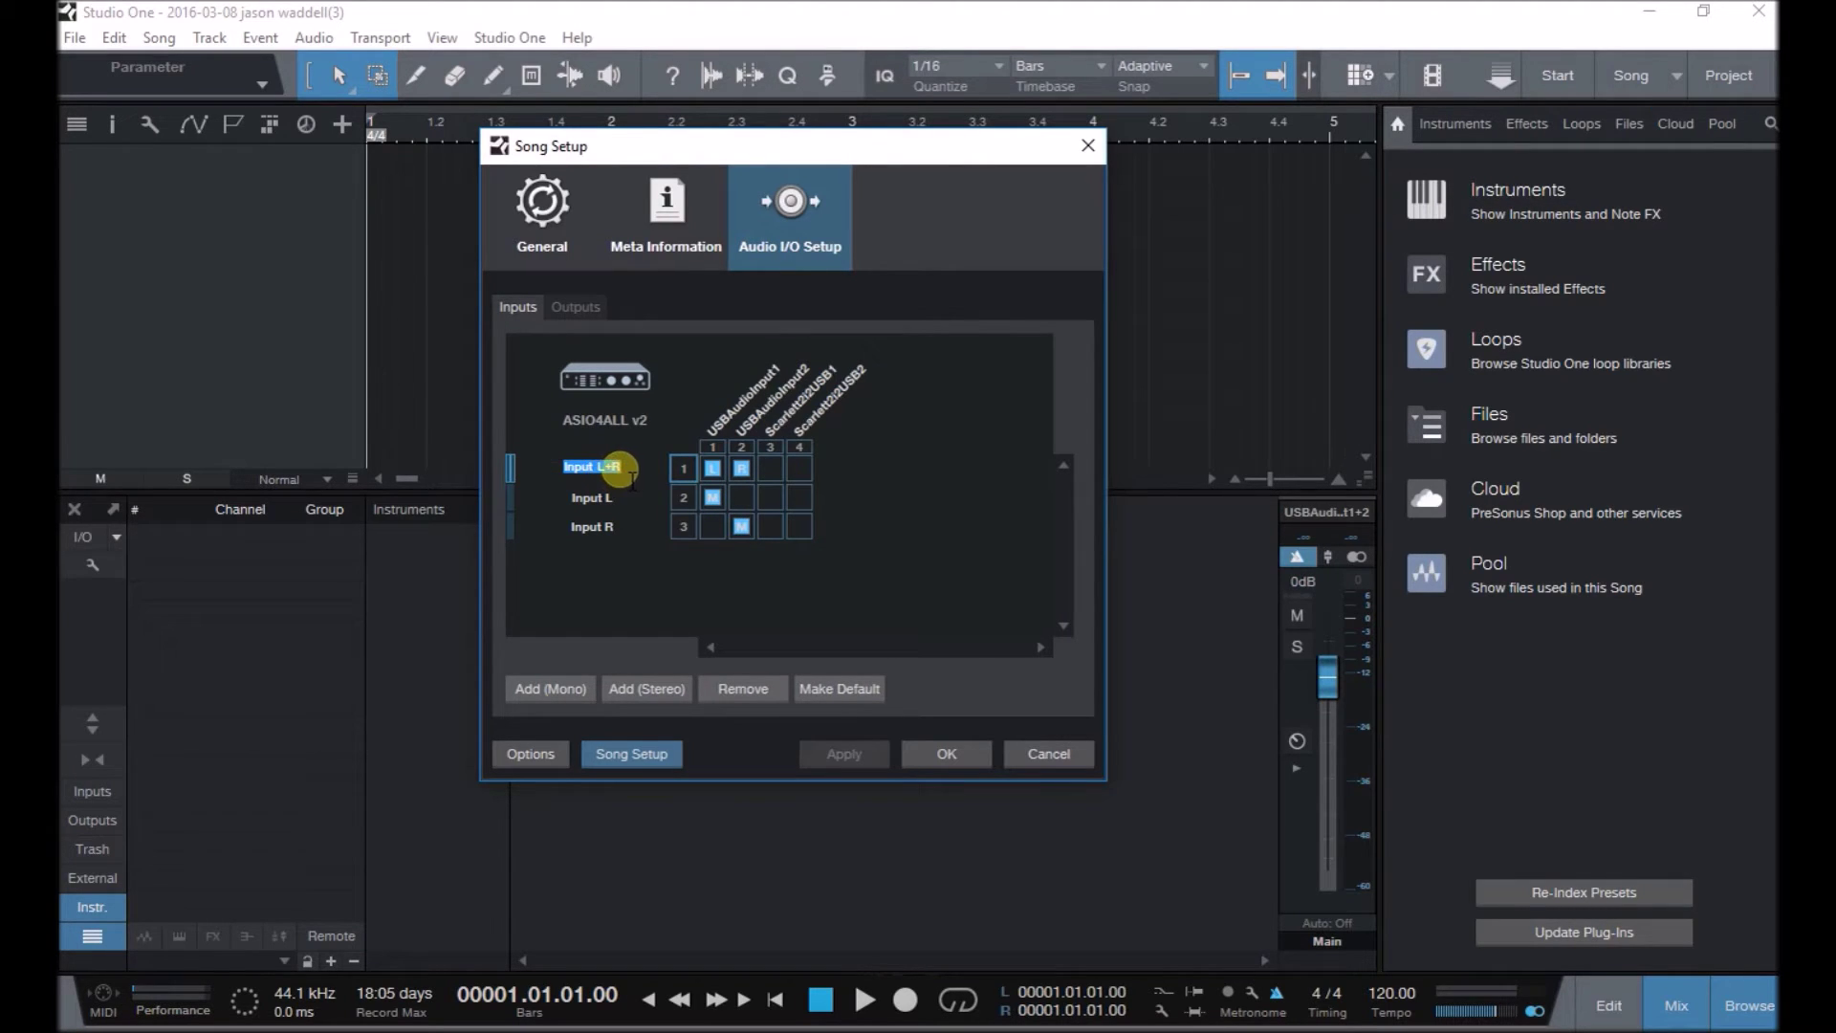
{"action": "double_click", "coordinate": [560, 469]}
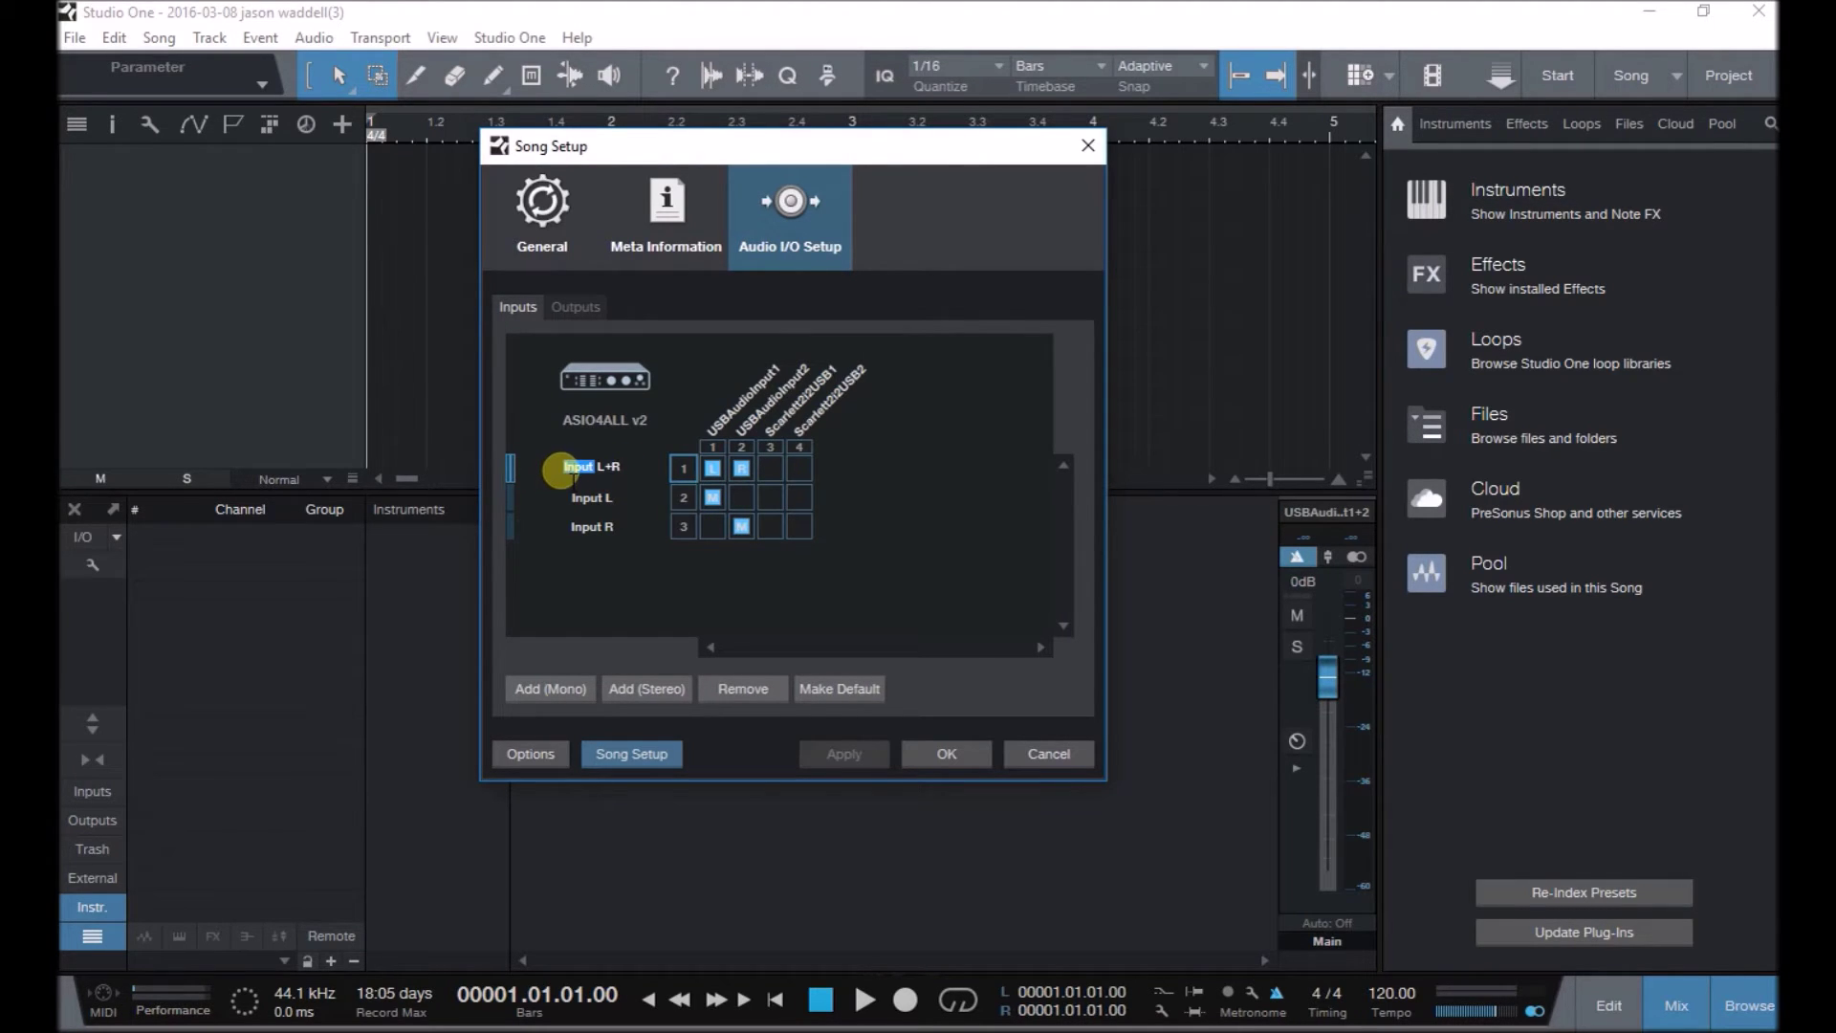
{"action": "type", "text": "AudioBox USB"}
{"action": "key", "text": "Return"}
Rename the mono inputs to Input 1 AudioBox and Input 2 AudioBox.
{"action": "double_click", "coordinate": [620, 497]}
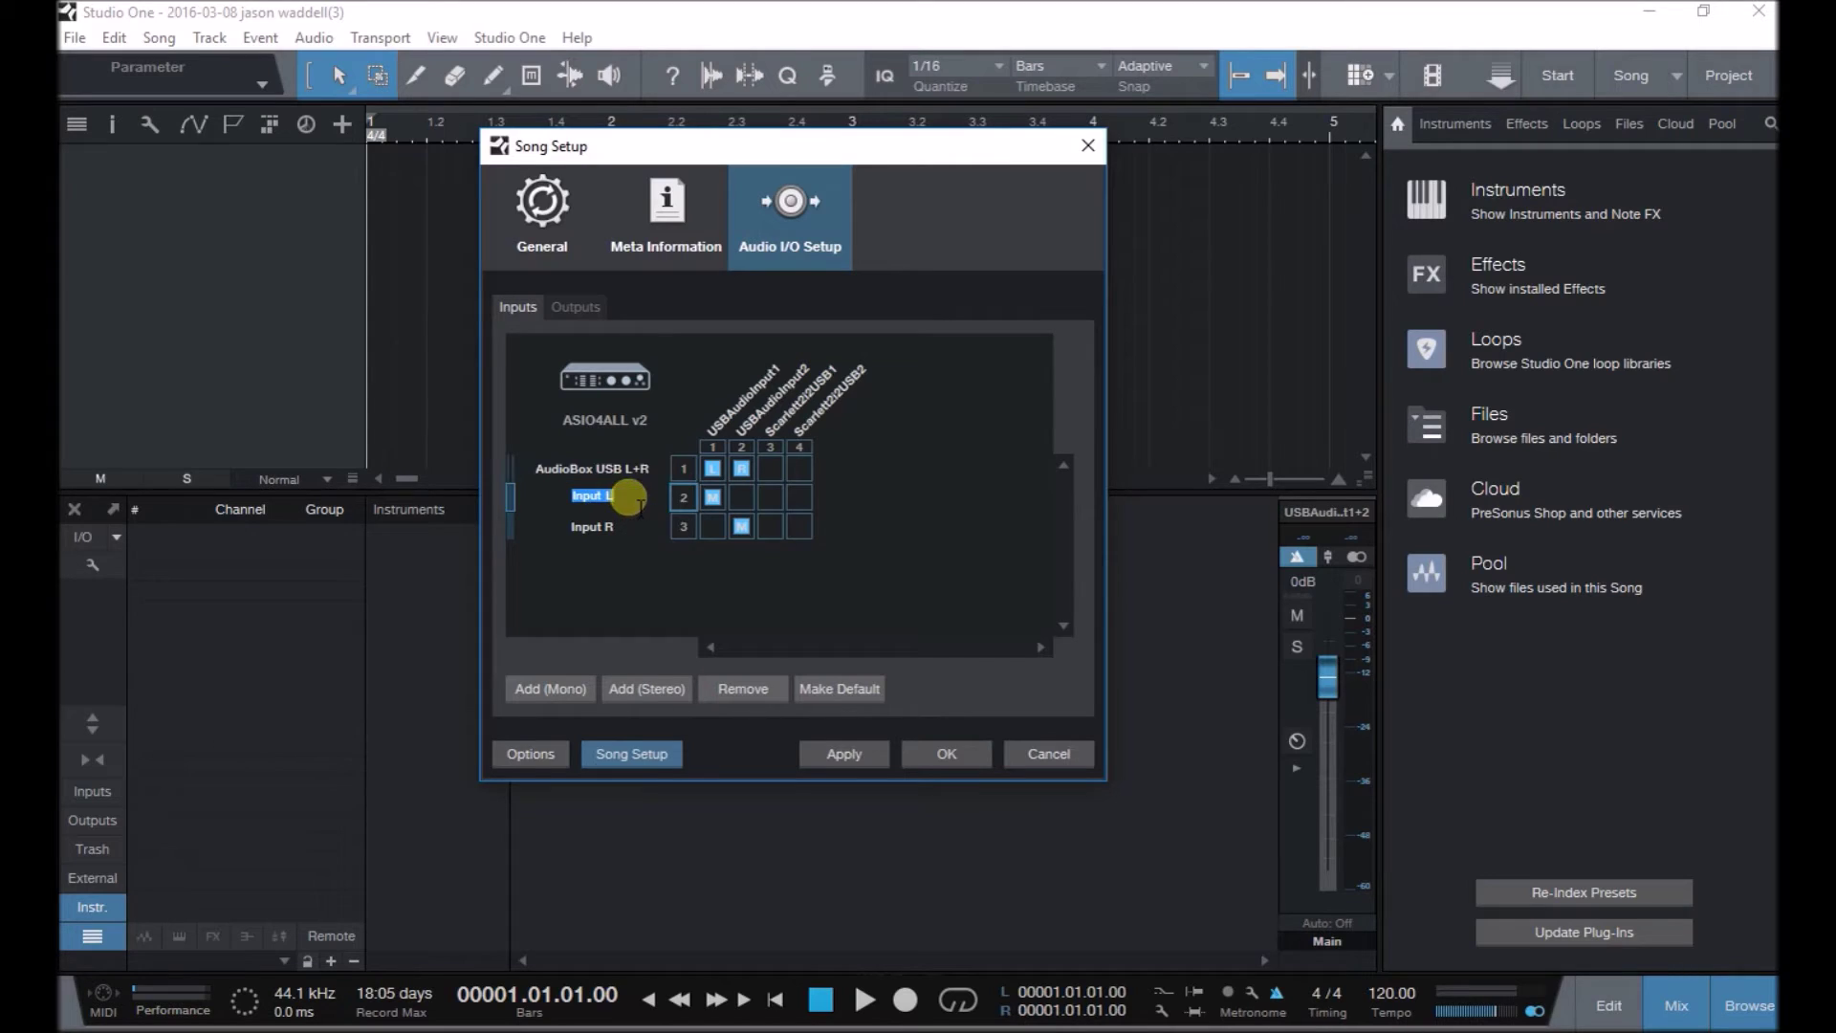
{"action": "type", "text": "Input 1"}
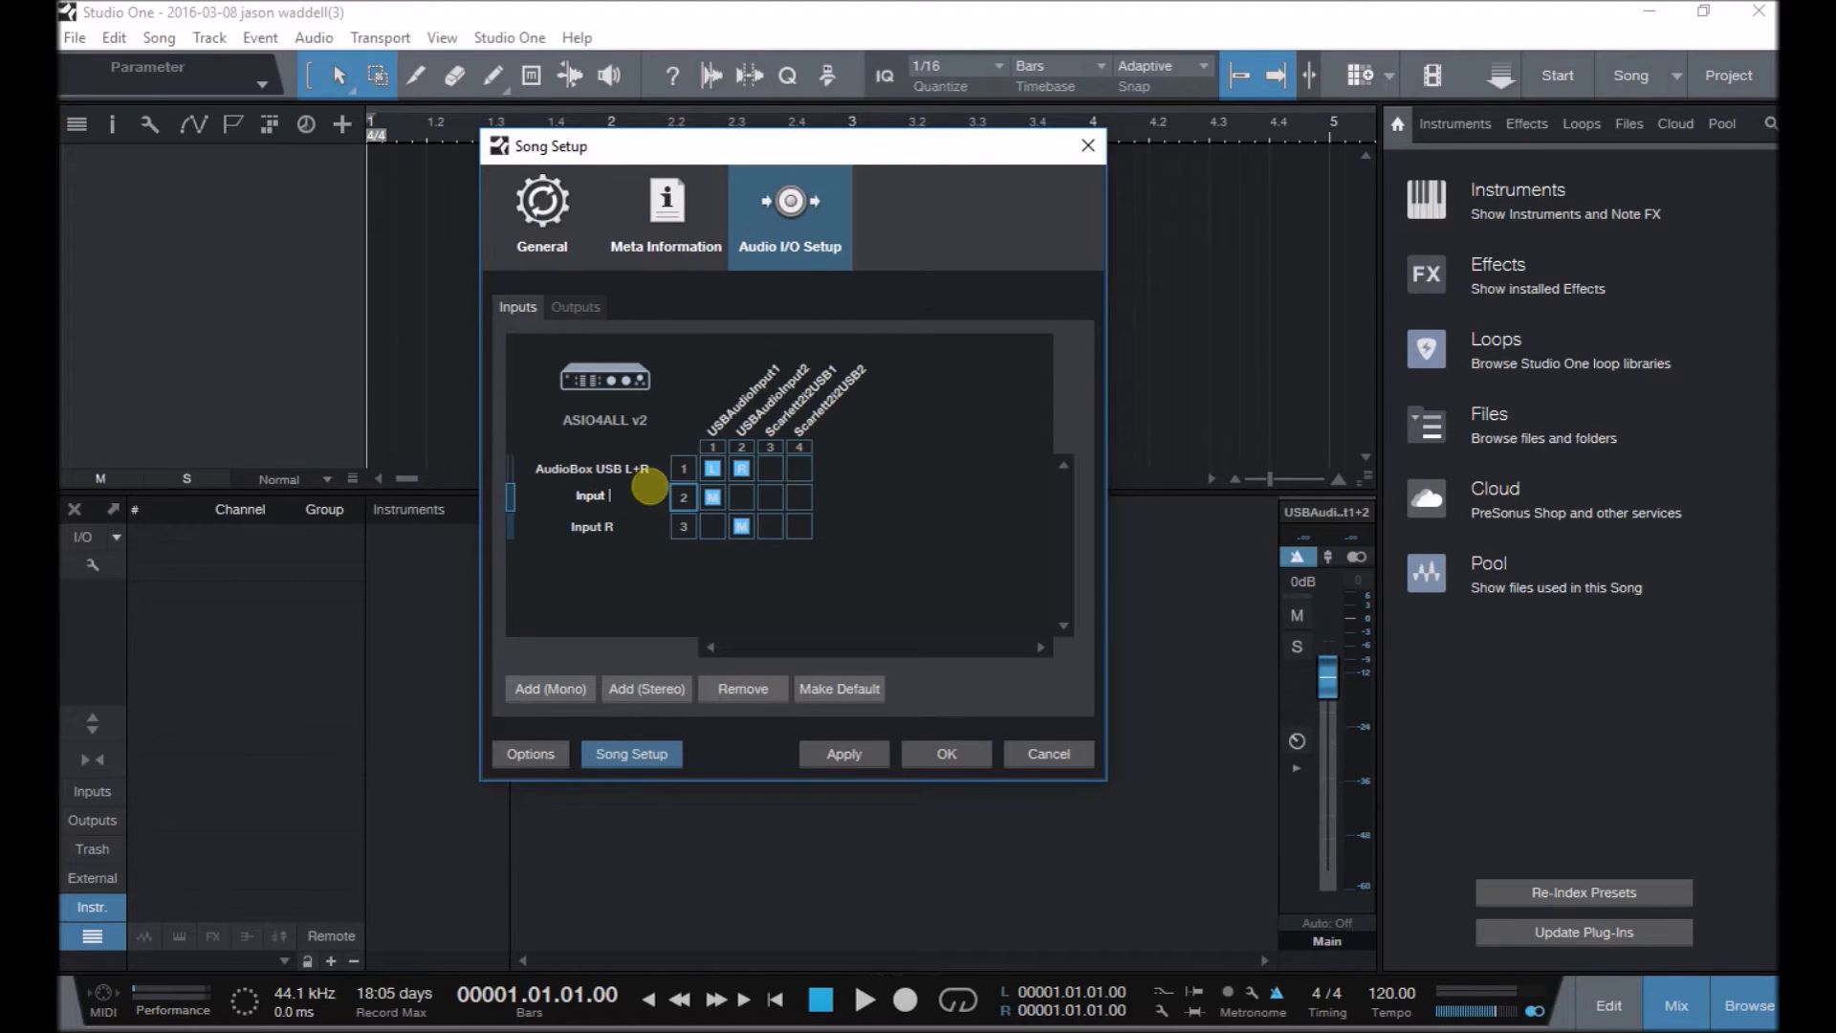
{"action": "type", "text": " AudioBox"}
{"action": "key", "text": "Return"}
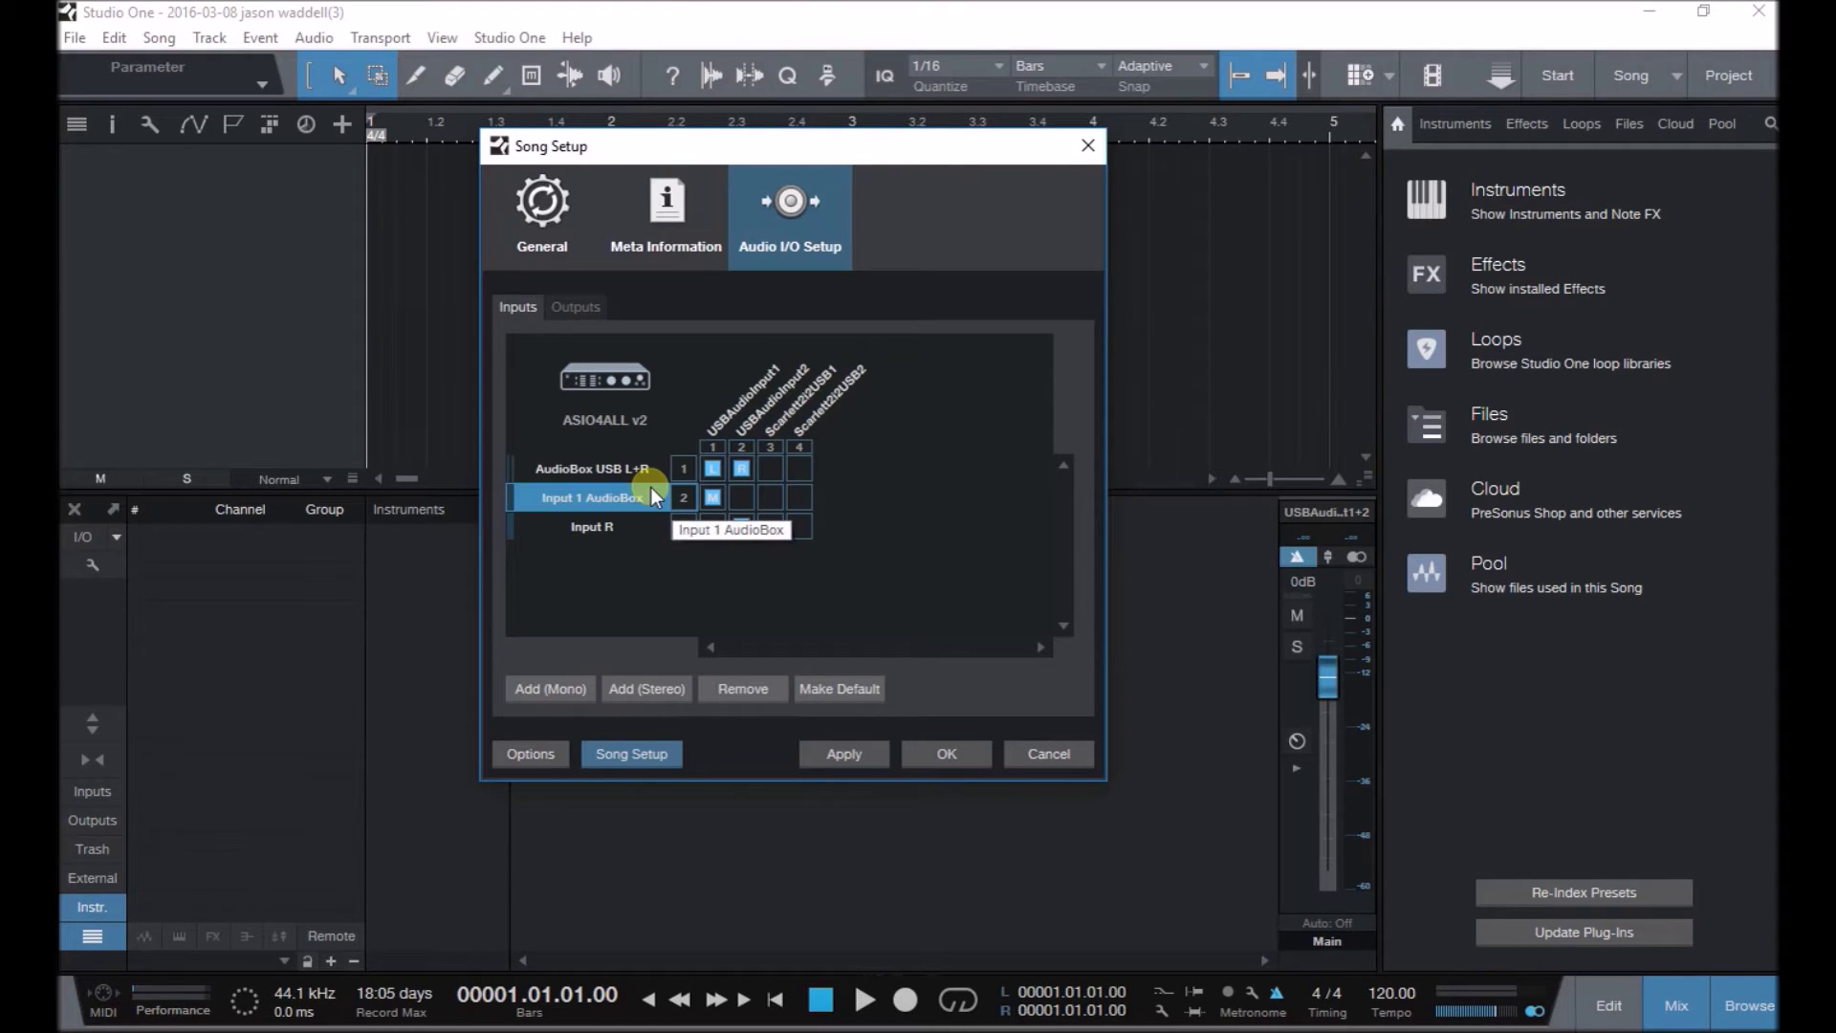
{"action": "double_click", "coordinate": [635, 517]}
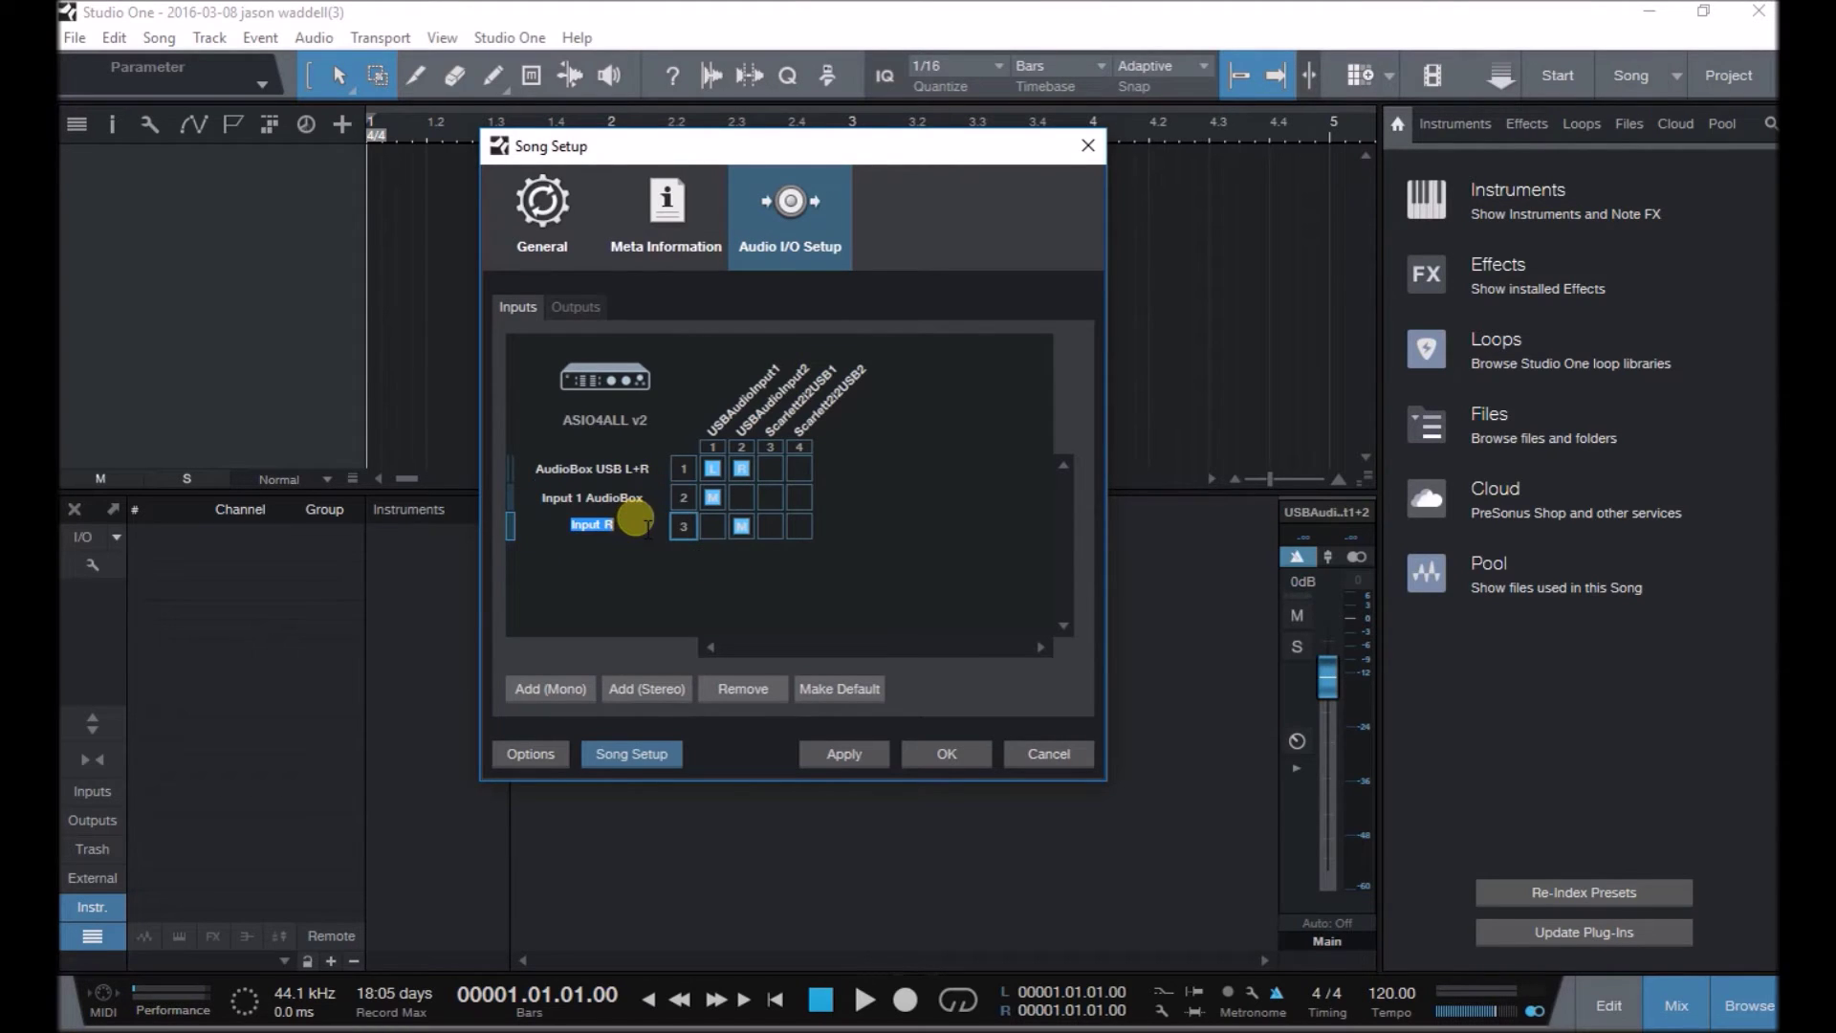
{"action": "key", "text": "BackSpace"}
{"action": "type", "text": "Input 2 Audioo"}
{"action": "key", "text": "BackSpace"}
{"action": "type", "text": "Box"}
{"action": "key", "text": "Return"}
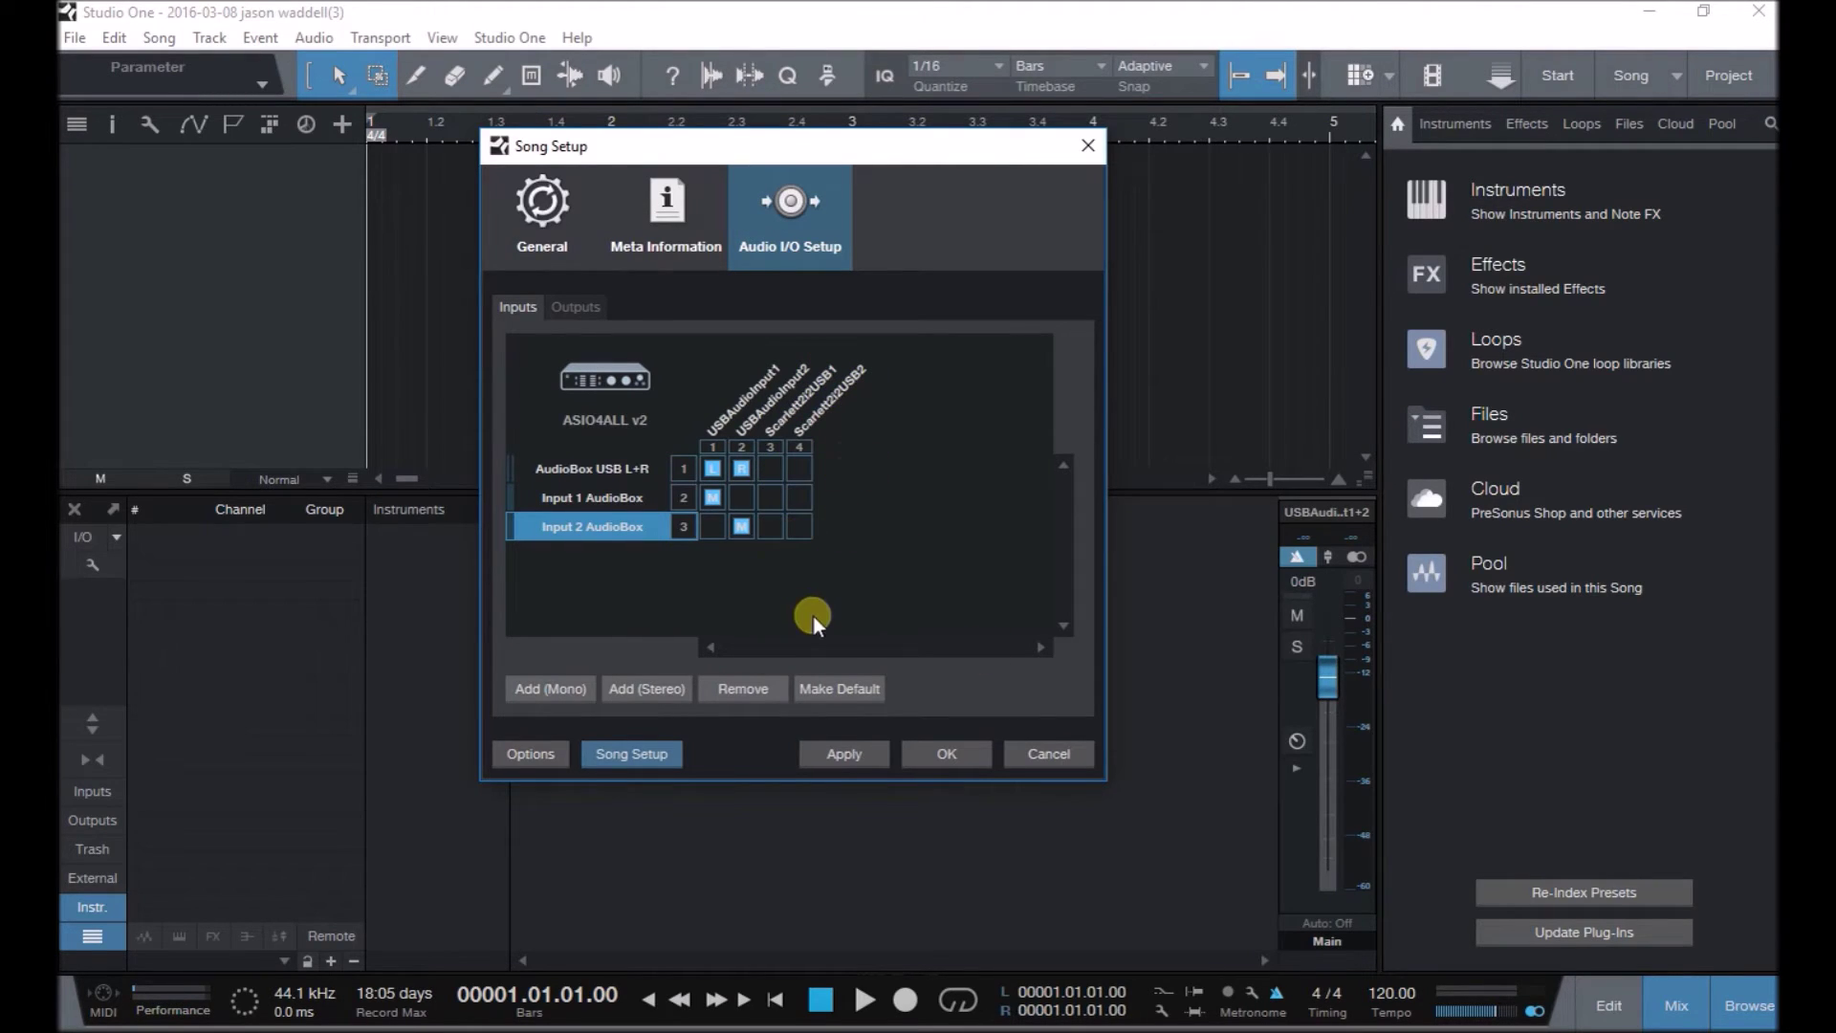
Add a stereo and two mono inputs, route the monos to device inputs 3 and 4, and name the stereo Focus L+R.
{"action": "left_click", "coordinate": [656, 693]}
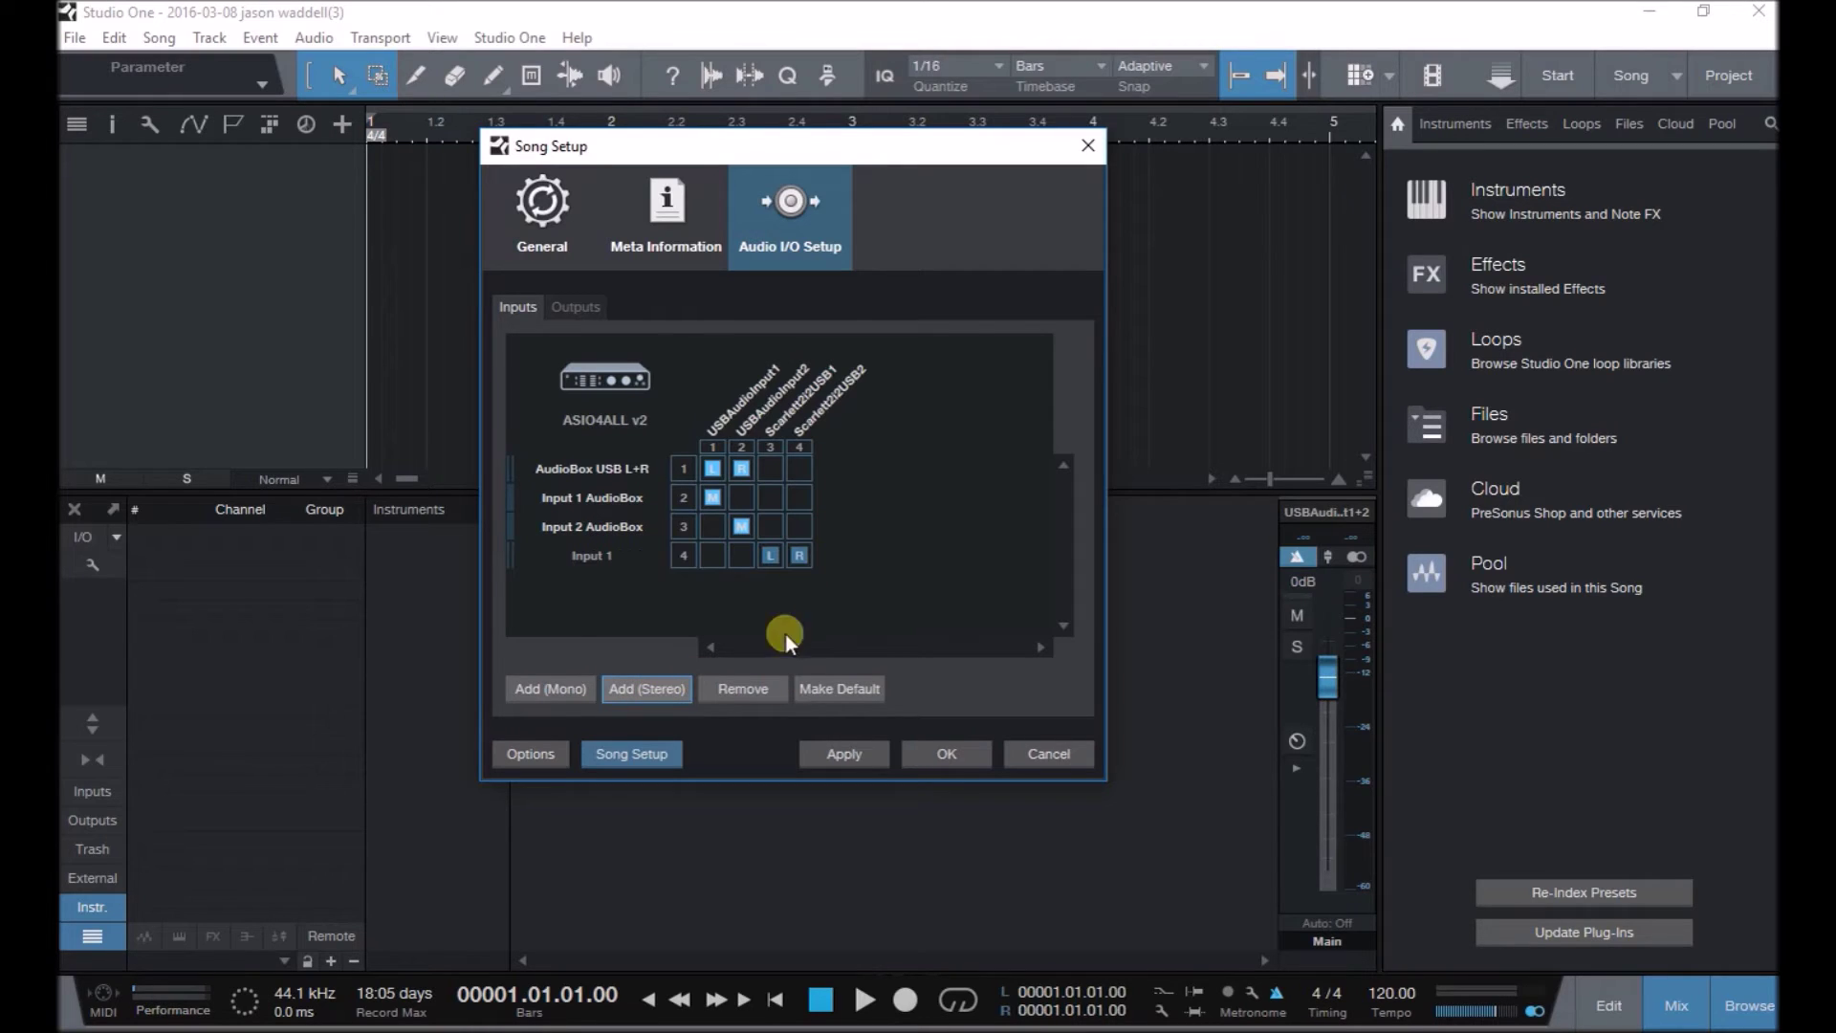
{"action": "left_click", "coordinate": [548, 681]}
{"action": "left_click", "coordinate": [550, 685]}
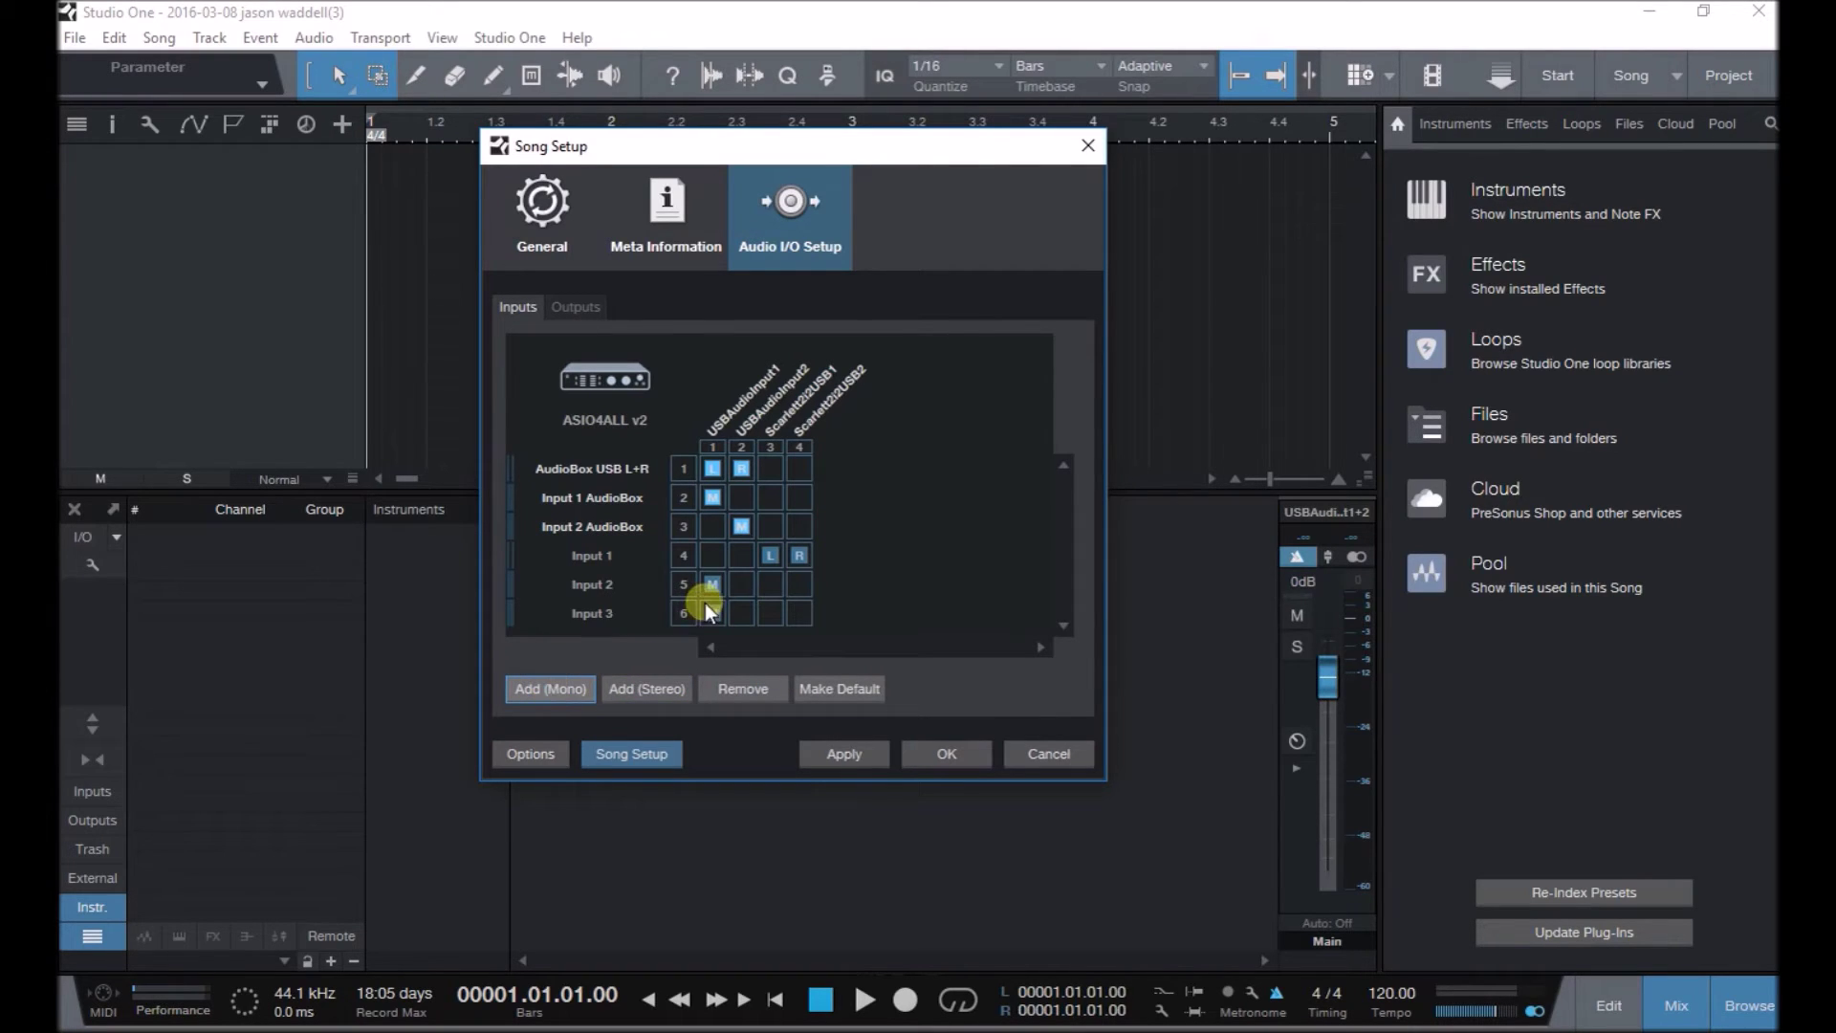
{"action": "left_click", "coordinate": [769, 584]}
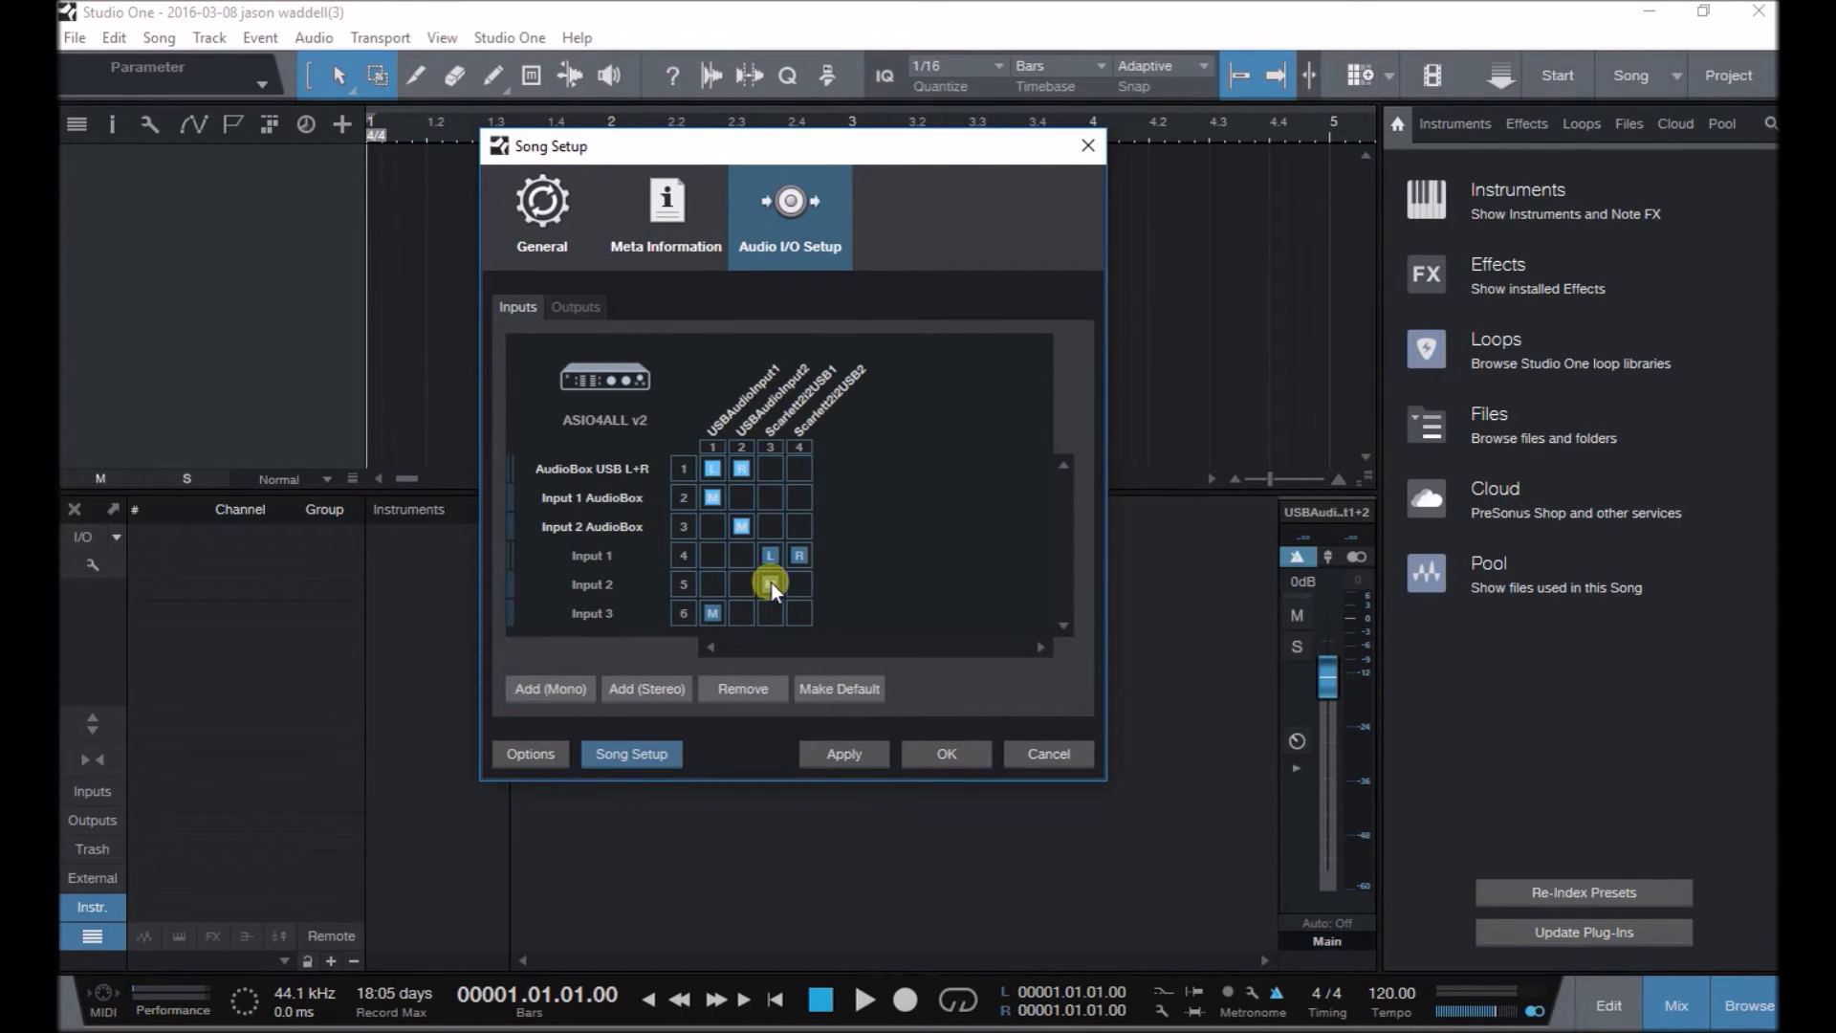
{"action": "left_click", "coordinate": [797, 612]}
{"action": "double_click", "coordinate": [596, 556]}
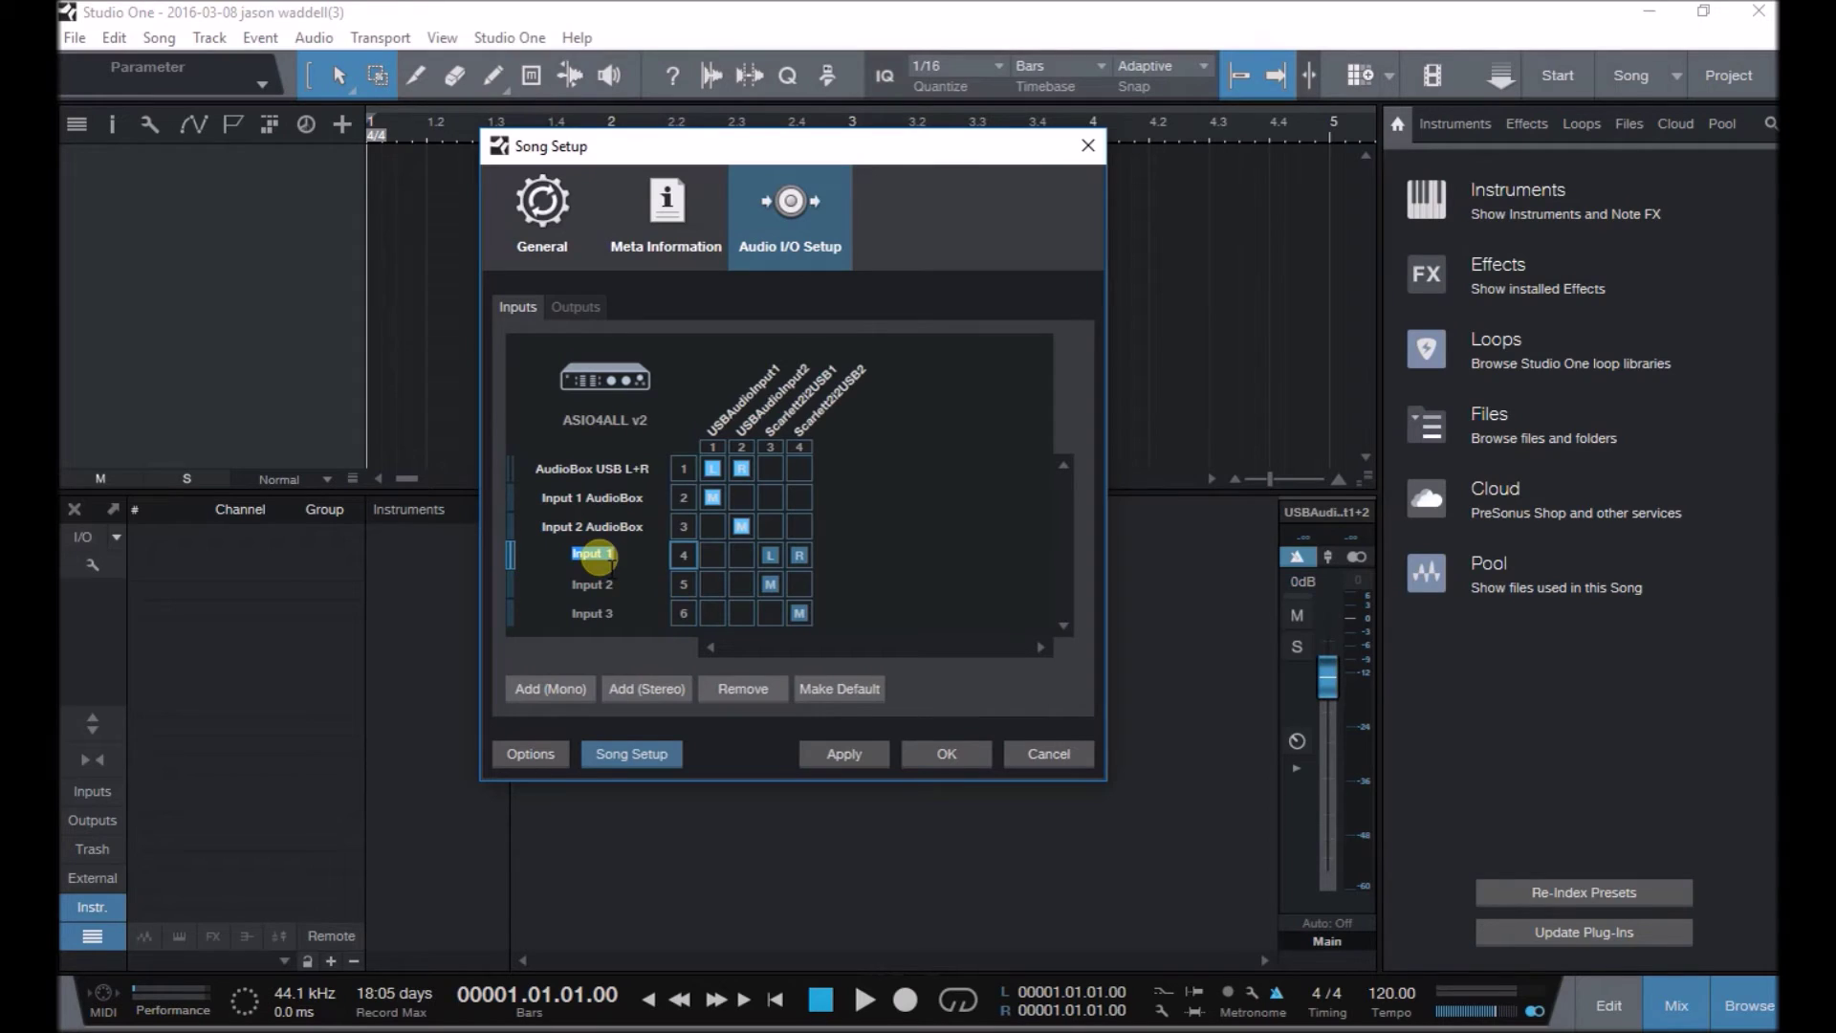
{"action": "type", "text": "Focus L+R"}
{"action": "key", "text": "Return"}
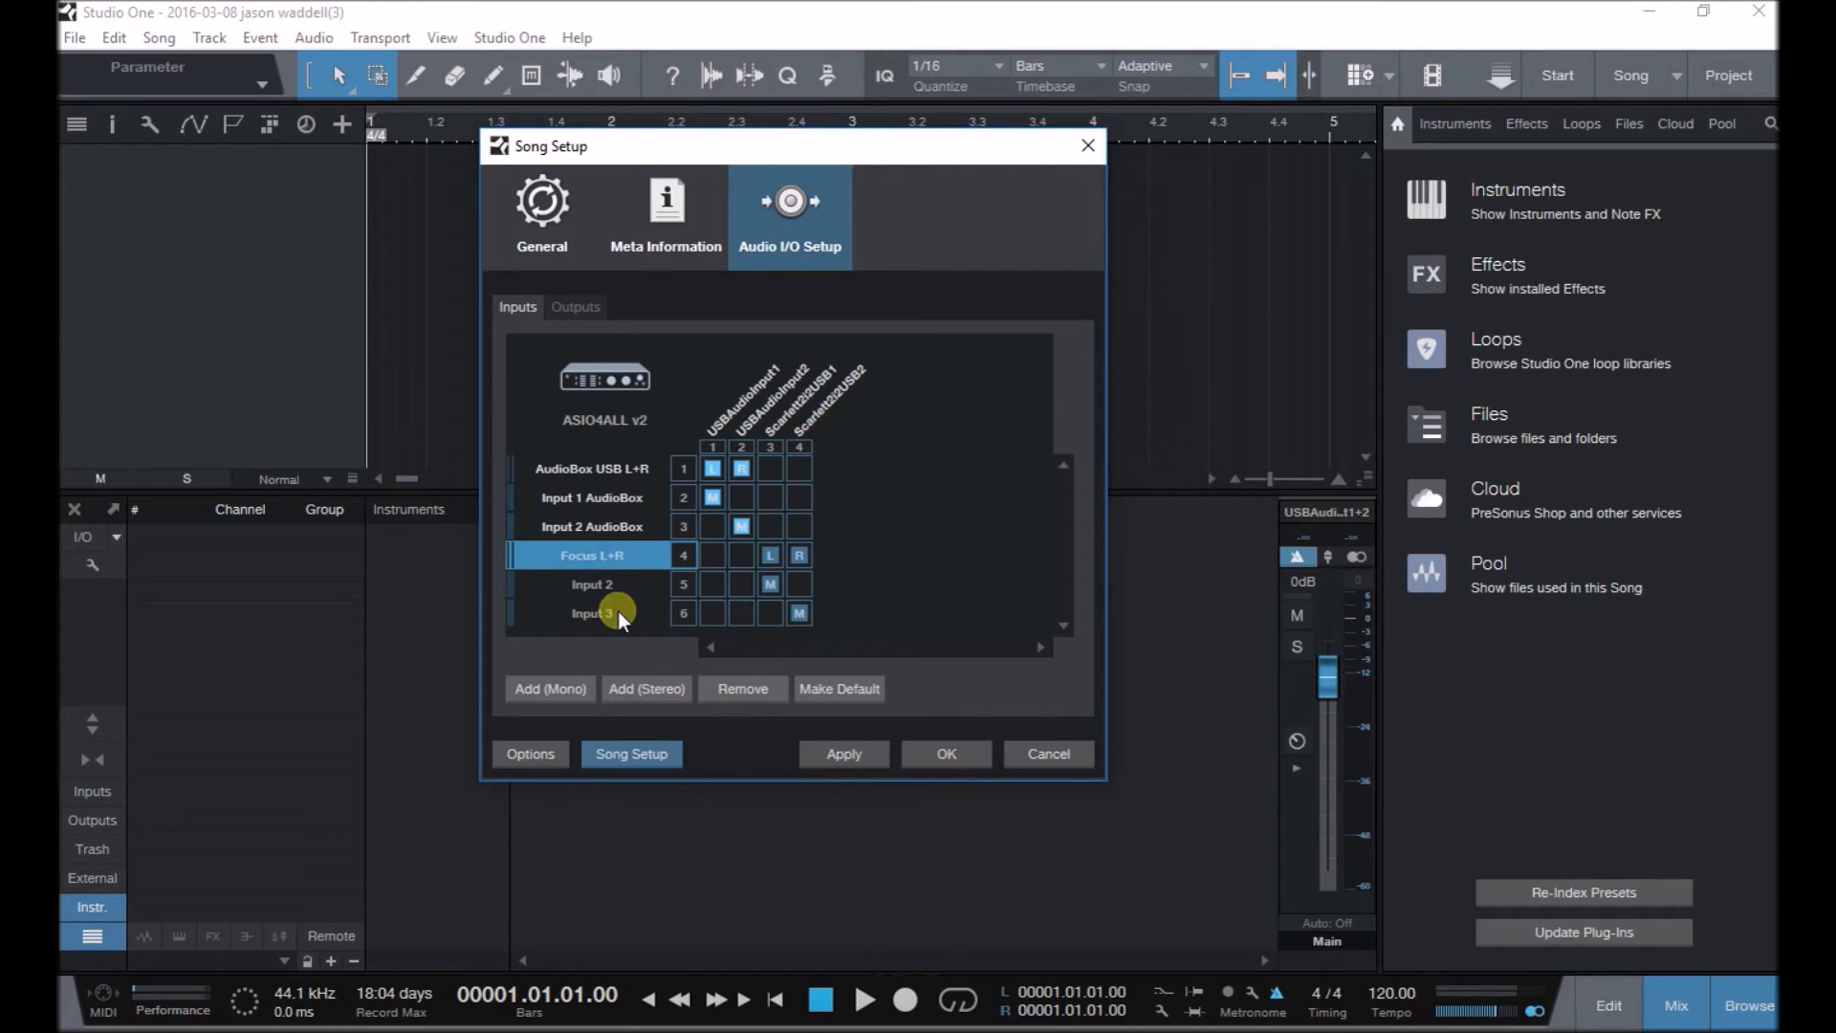
Name the two mono Scarlett inputs Focus 1 and Focus 2.
{"action": "left_click", "coordinate": [616, 593]}
{"action": "left_click", "coordinate": [621, 586]}
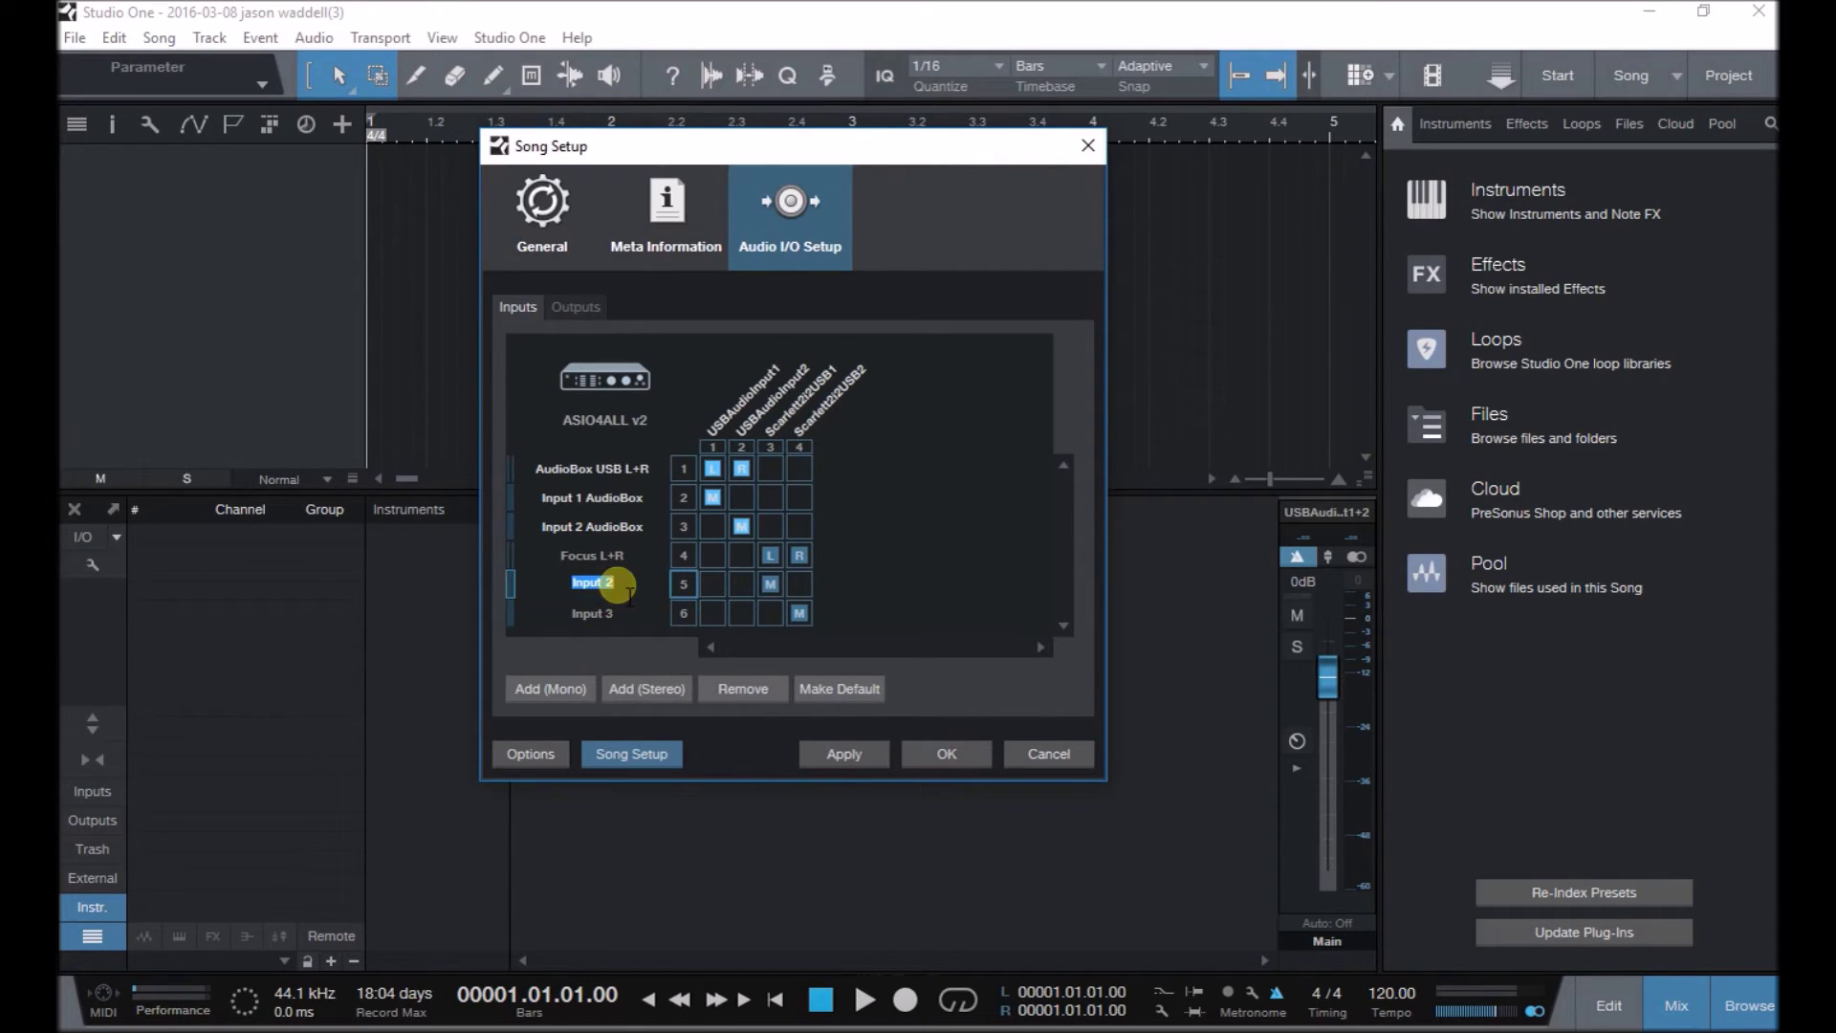
{"action": "type", "text": "Focusd 1"}
{"action": "key", "text": "BackSpace"}
{"action": "key", "text": "BackSpace"}
{"action": "key", "text": "BackSpace"}
{"action": "type", "text": "1"}
{"action": "key", "text": "Return"}
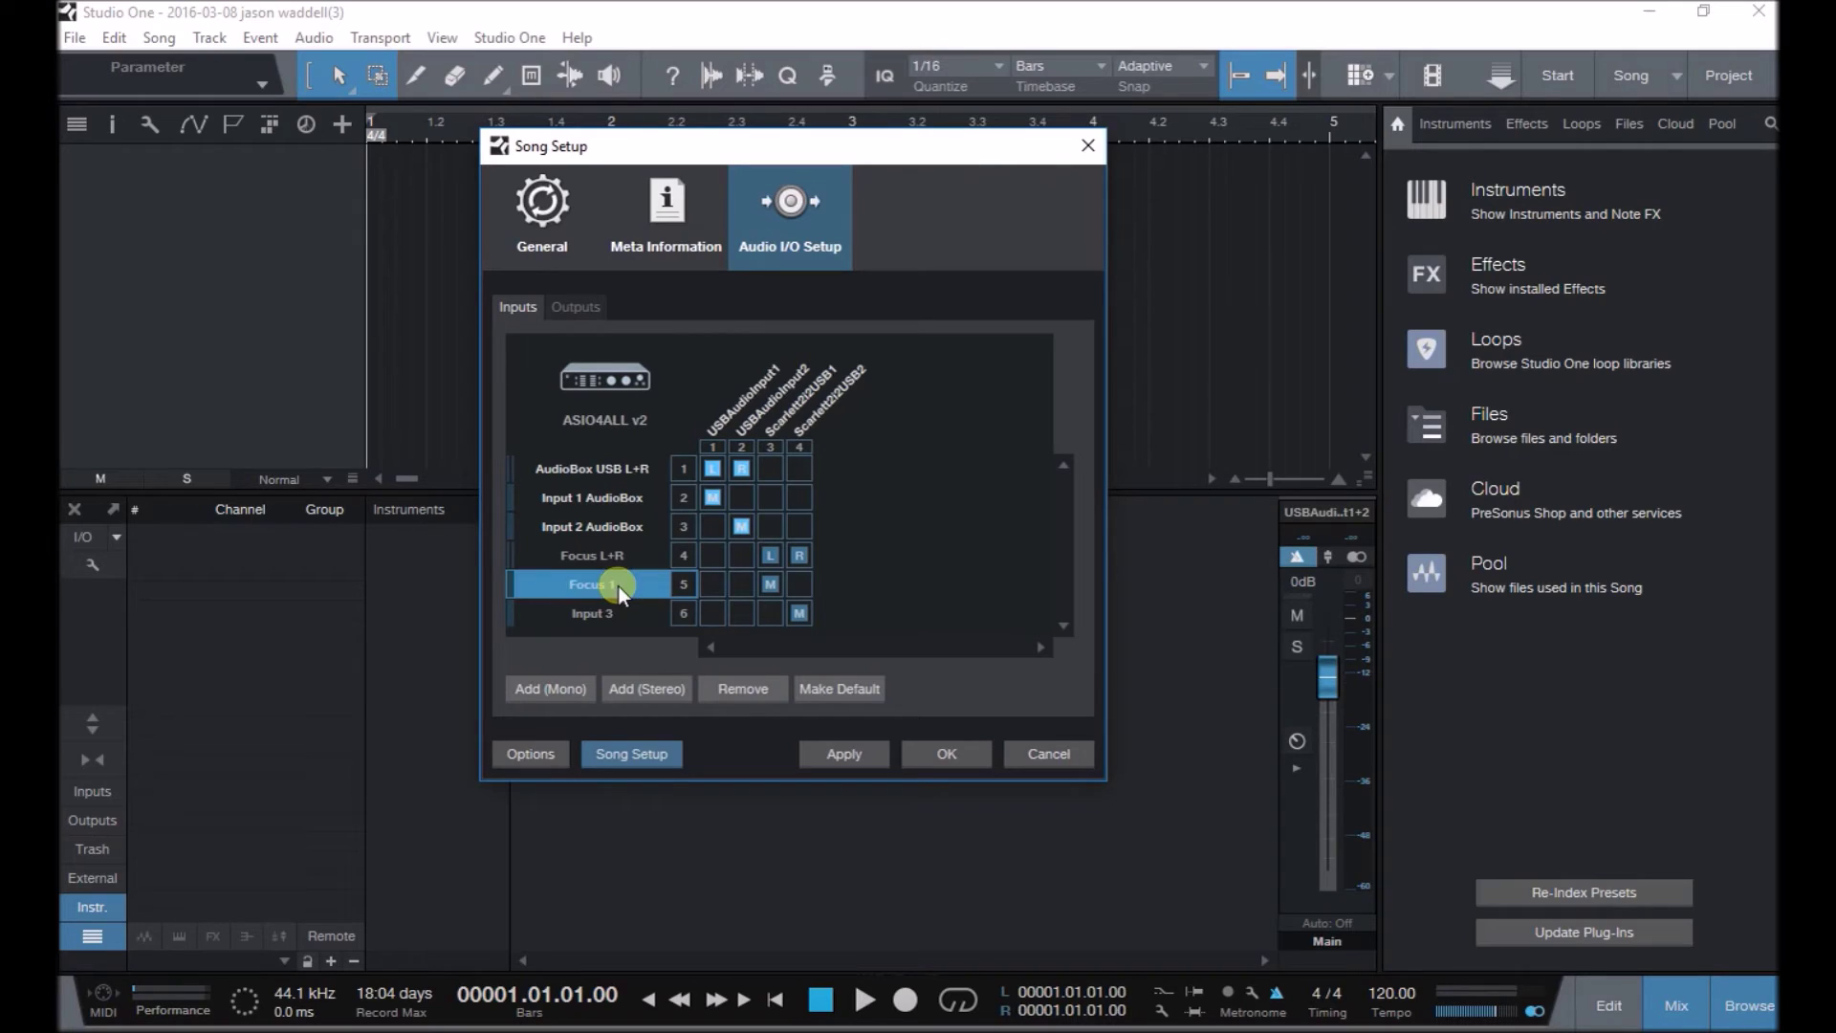
{"action": "double_click", "coordinate": [606, 615]}
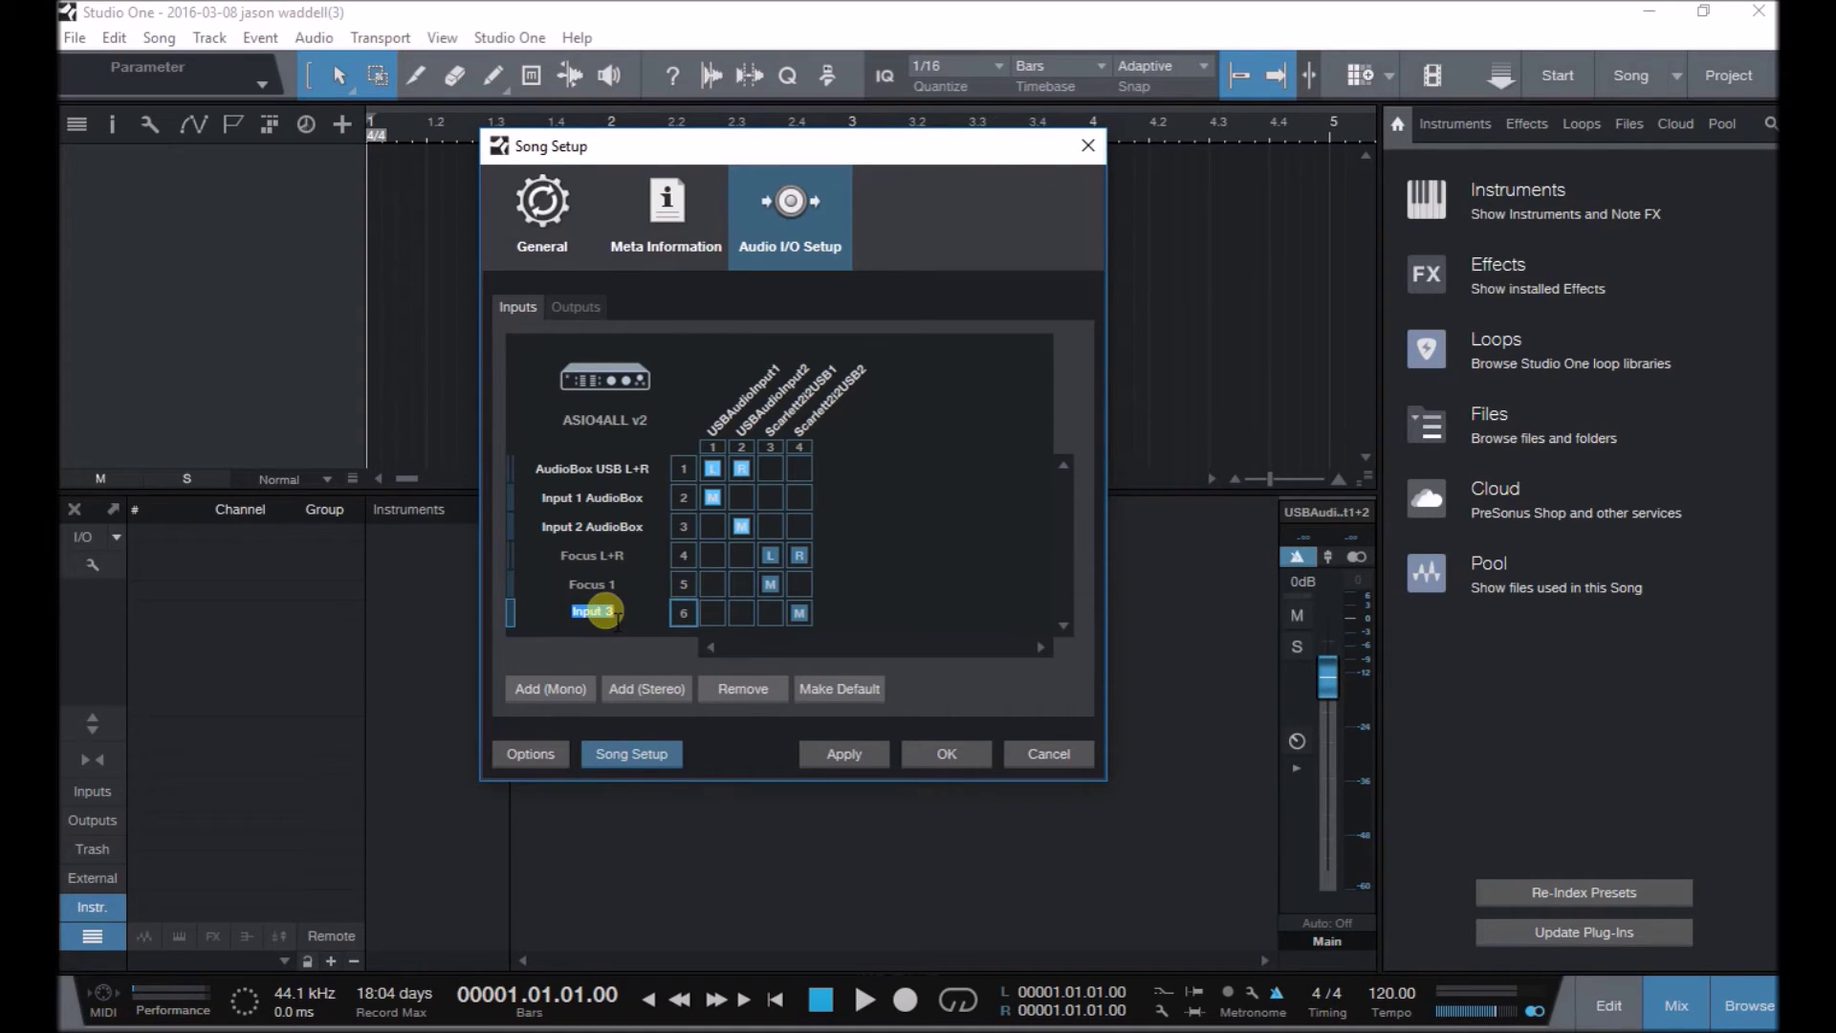
{"action": "type", "text": "Focus 2"}
{"action": "key", "text": "Return"}
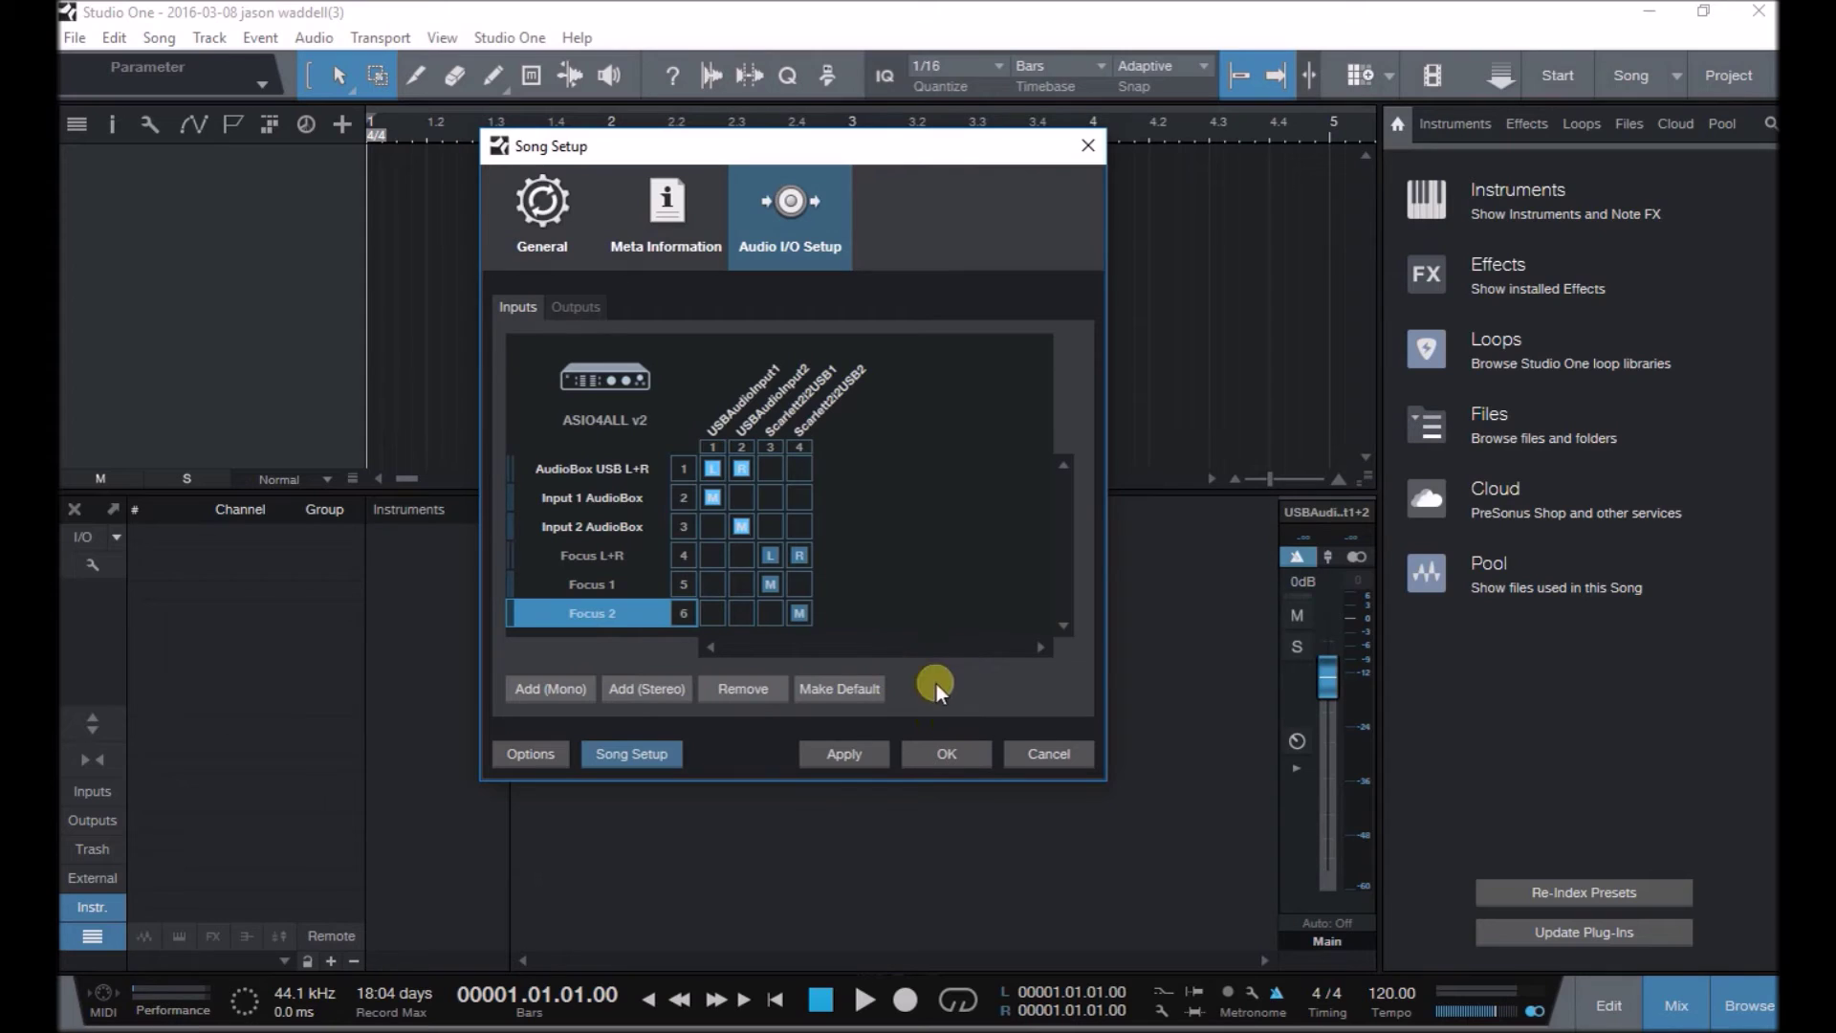
{"action": "left_click", "coordinate": [580, 309]}
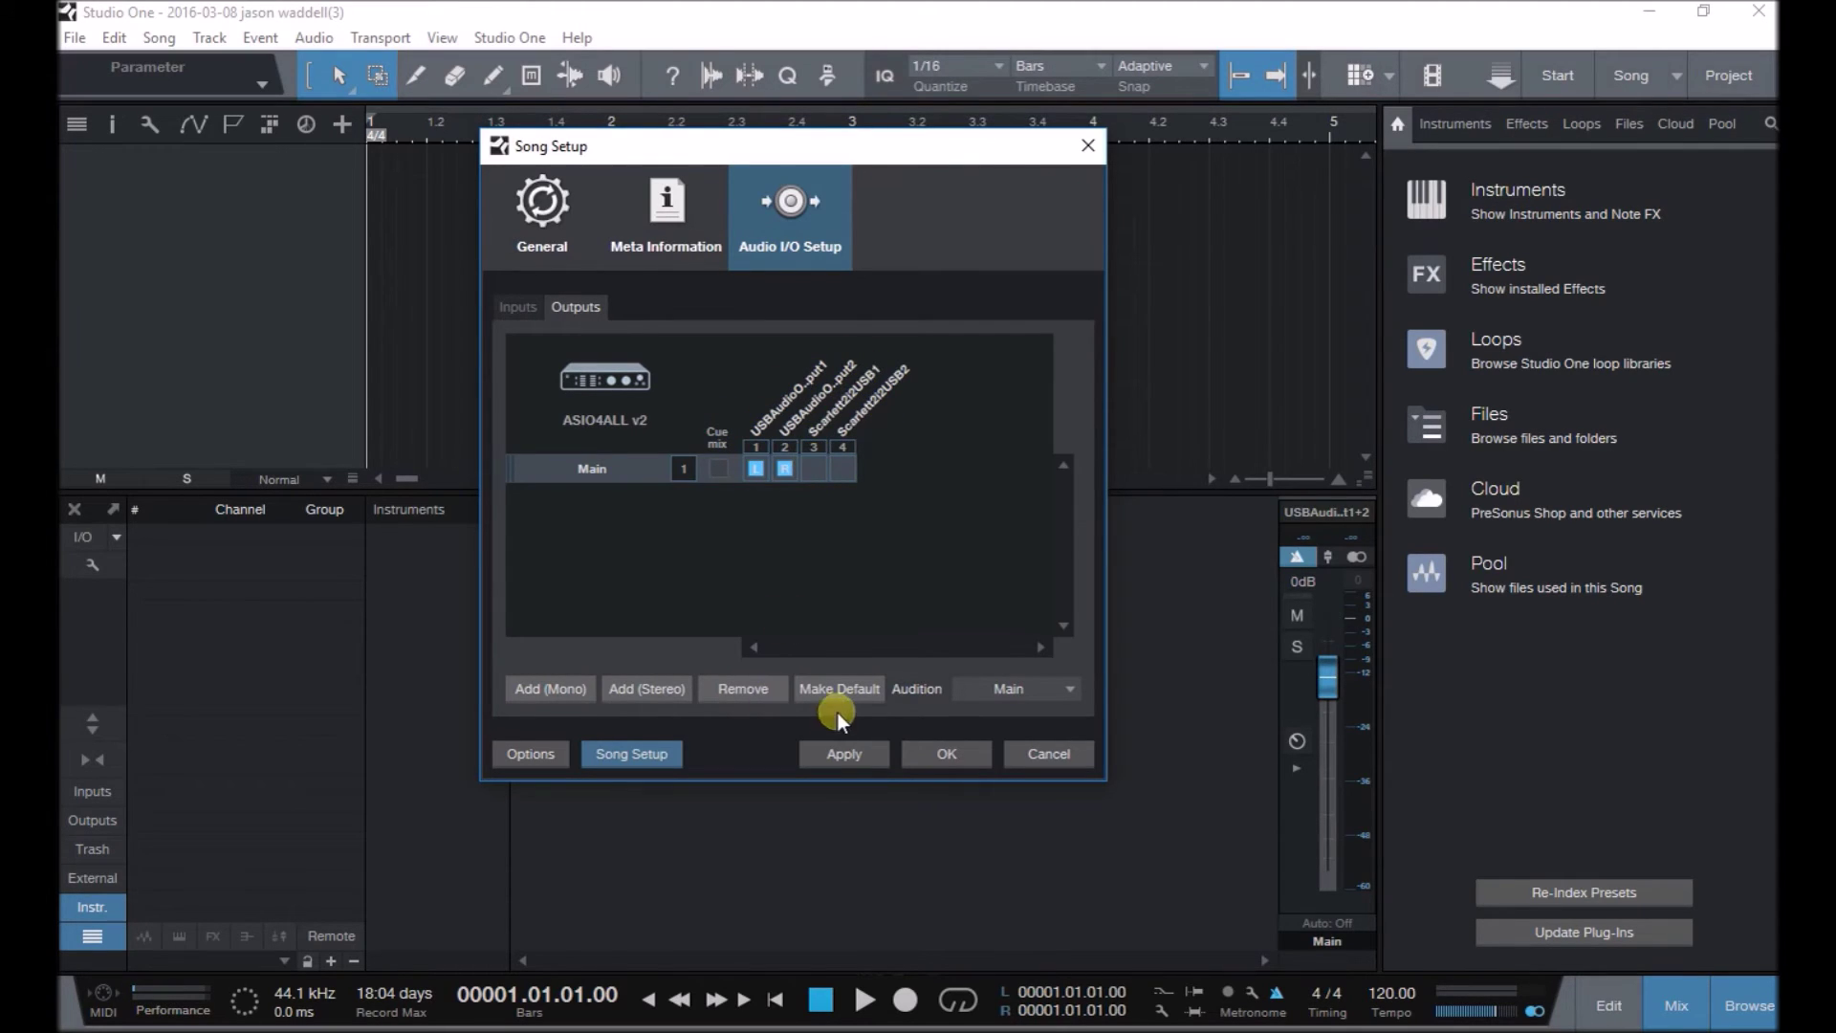
Add stereo output Sub 1 on output channels 3 and 4, then apply and accept the I/O setup.
{"action": "left_click", "coordinate": [666, 688]}
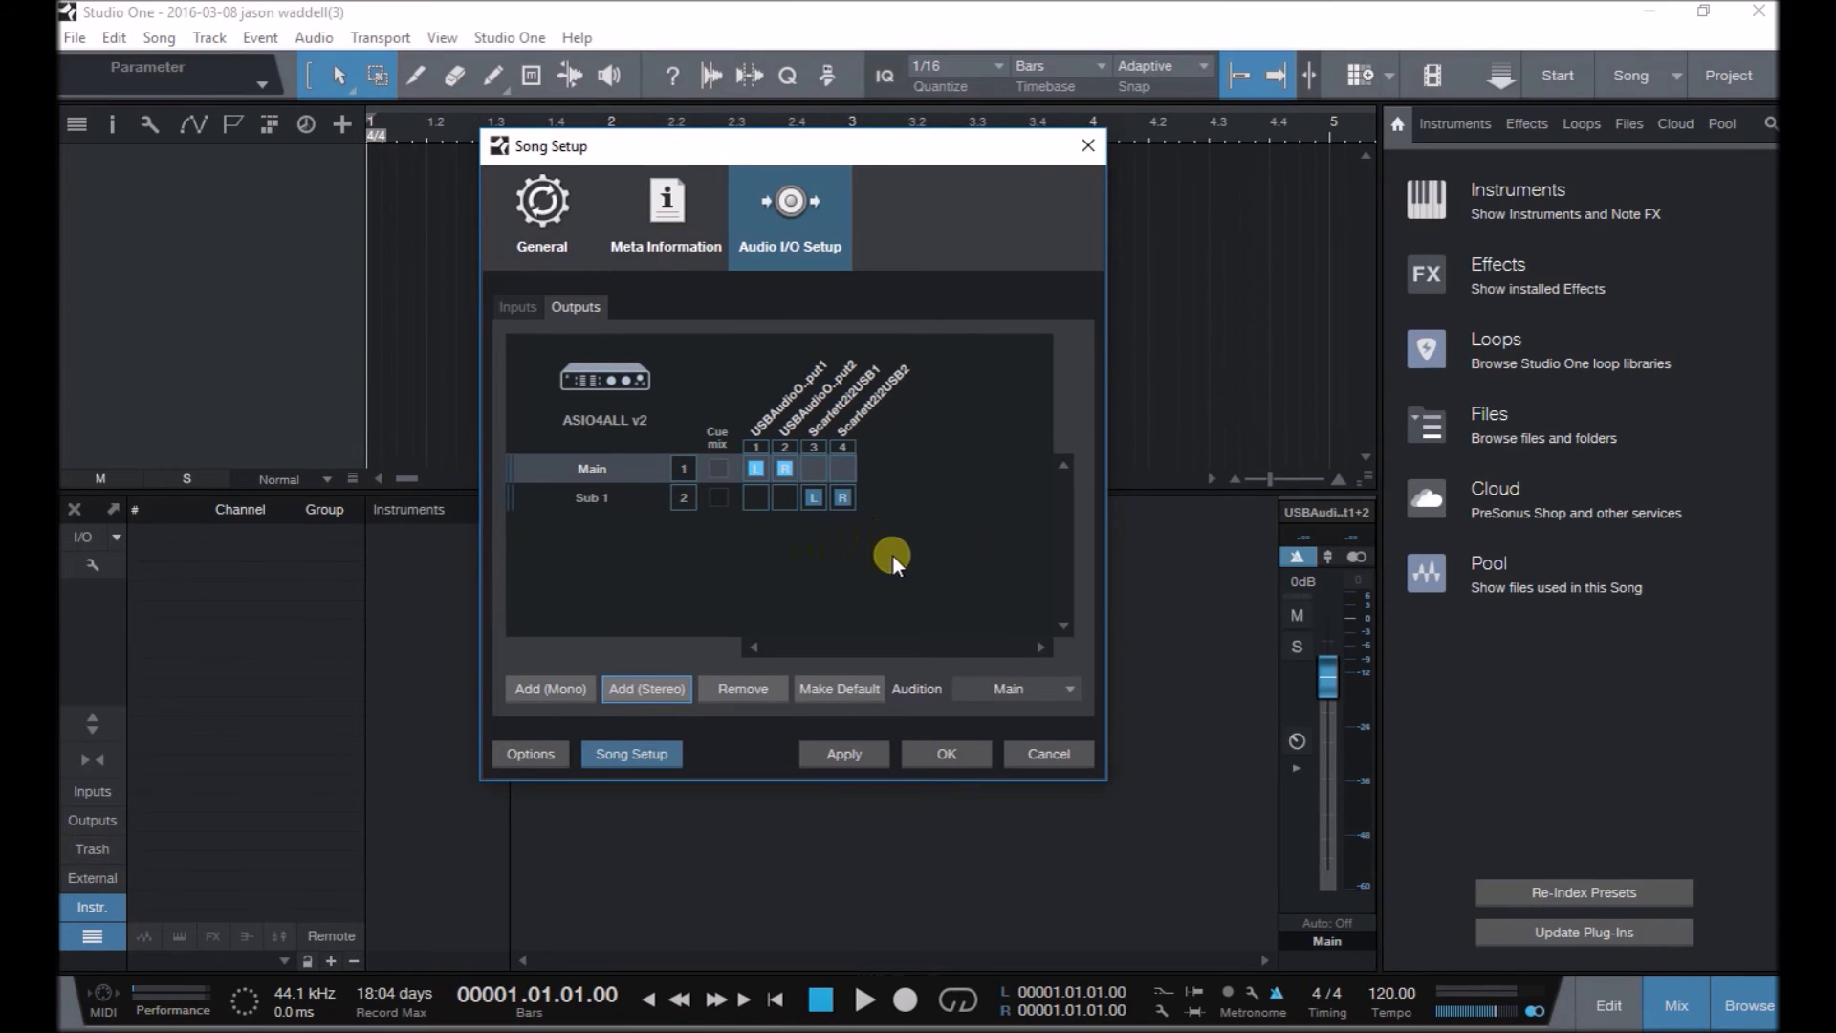
{"action": "left_click", "coordinate": [532, 309]}
{"action": "left_click", "coordinate": [843, 761]}
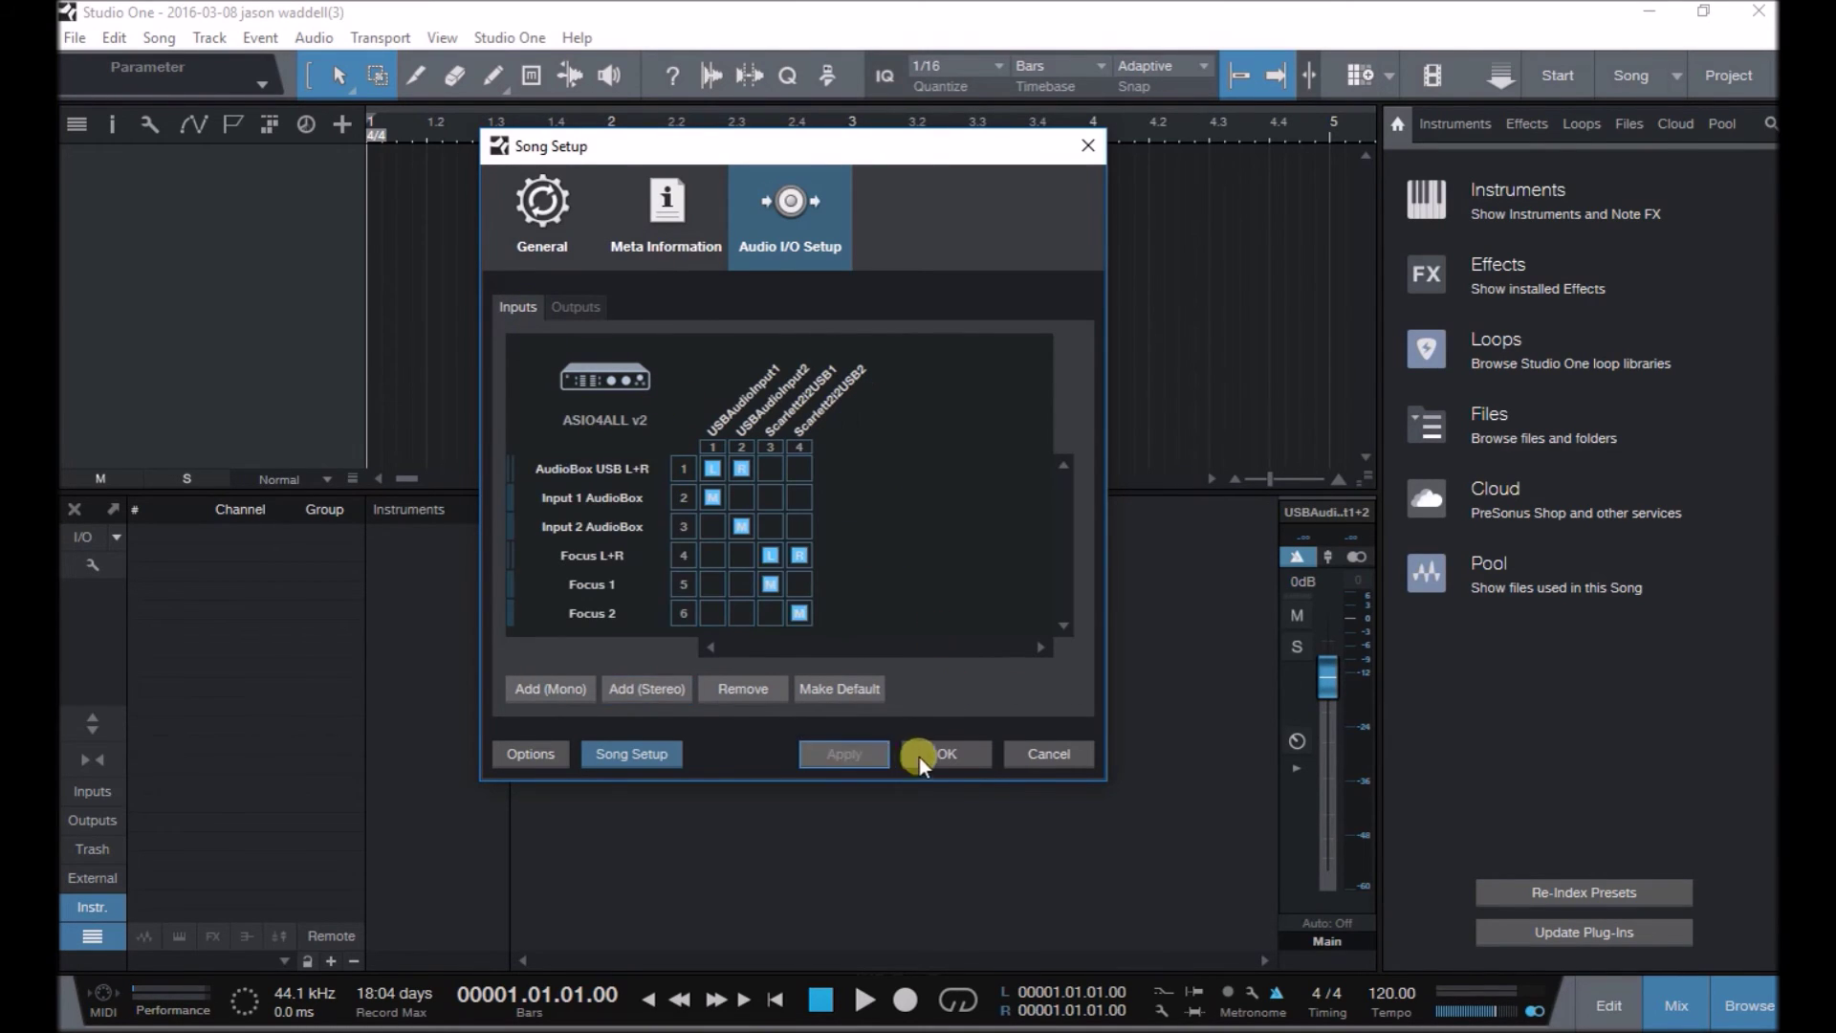
{"action": "left_click", "coordinate": [931, 755]}
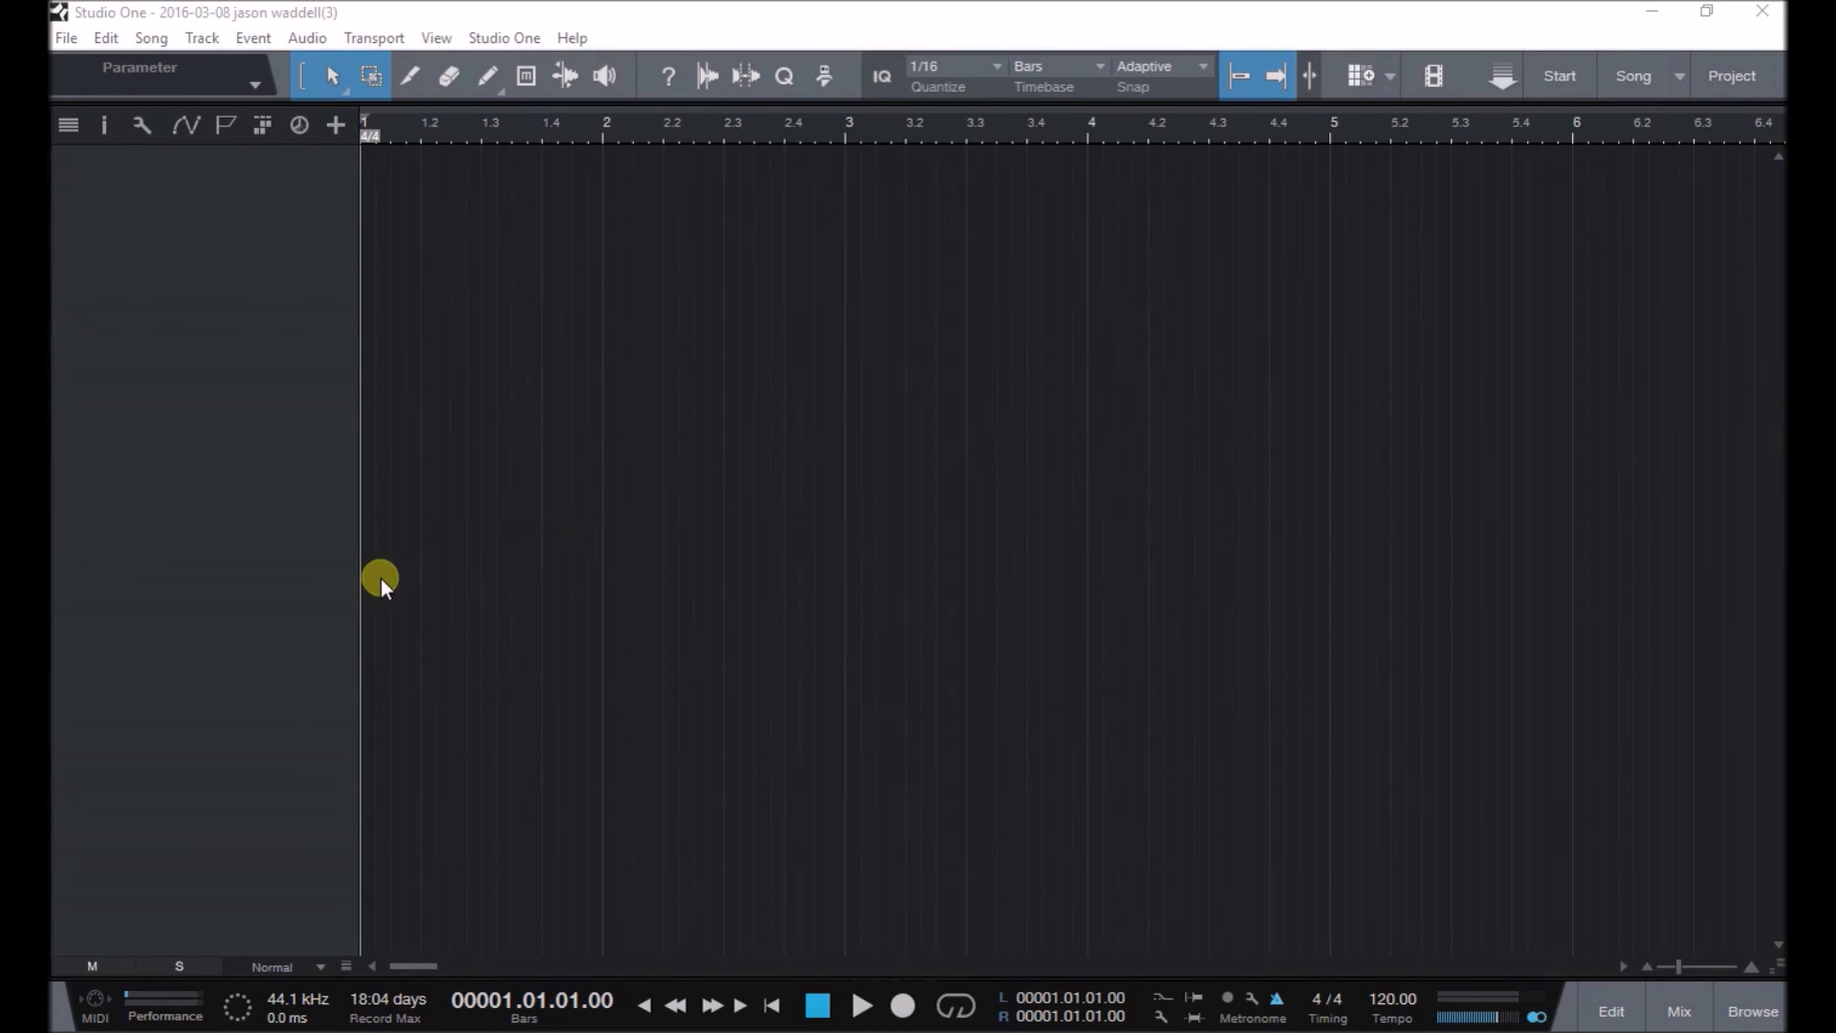
Add mono audio Track 1, make it taller, and view its inputs, with Input 1 AudioBox selected.
{"action": "left_click", "coordinate": [208, 44]}
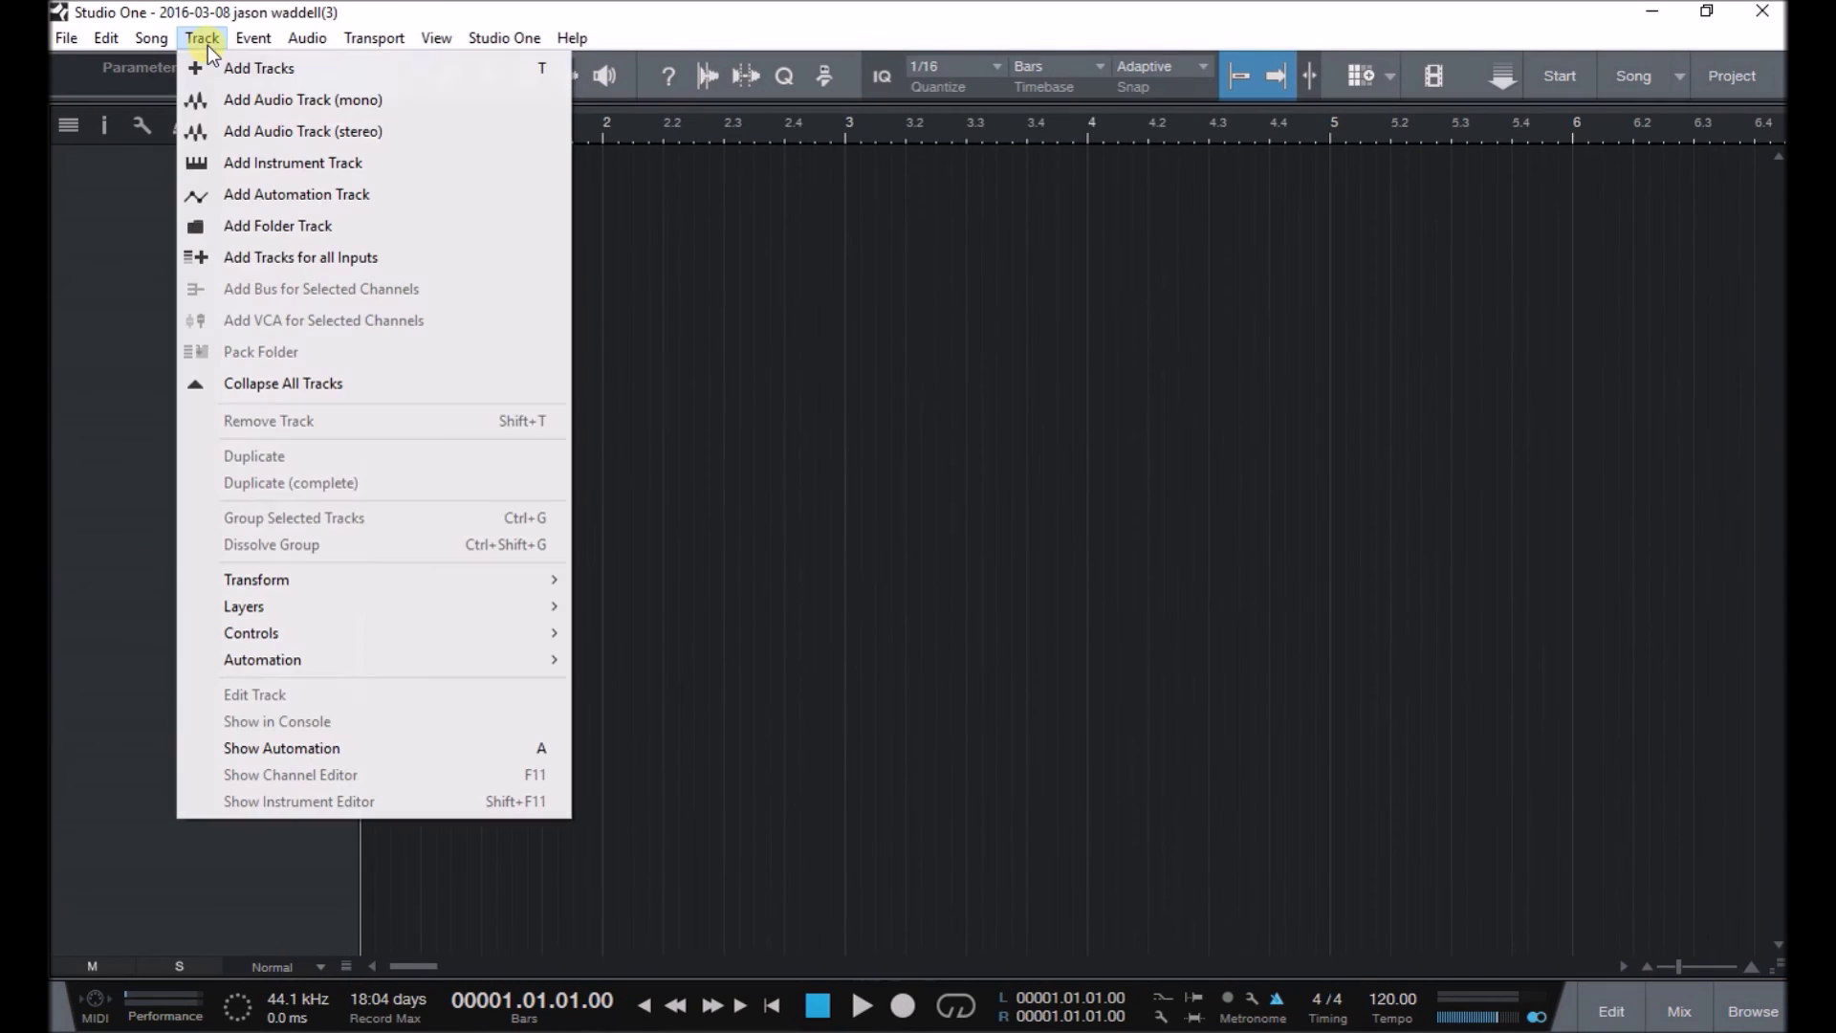
{"action": "left_click", "coordinate": [259, 94]}
{"action": "left_click_drag", "start_coordinate": [284, 213], "coordinate": [245, 348]}
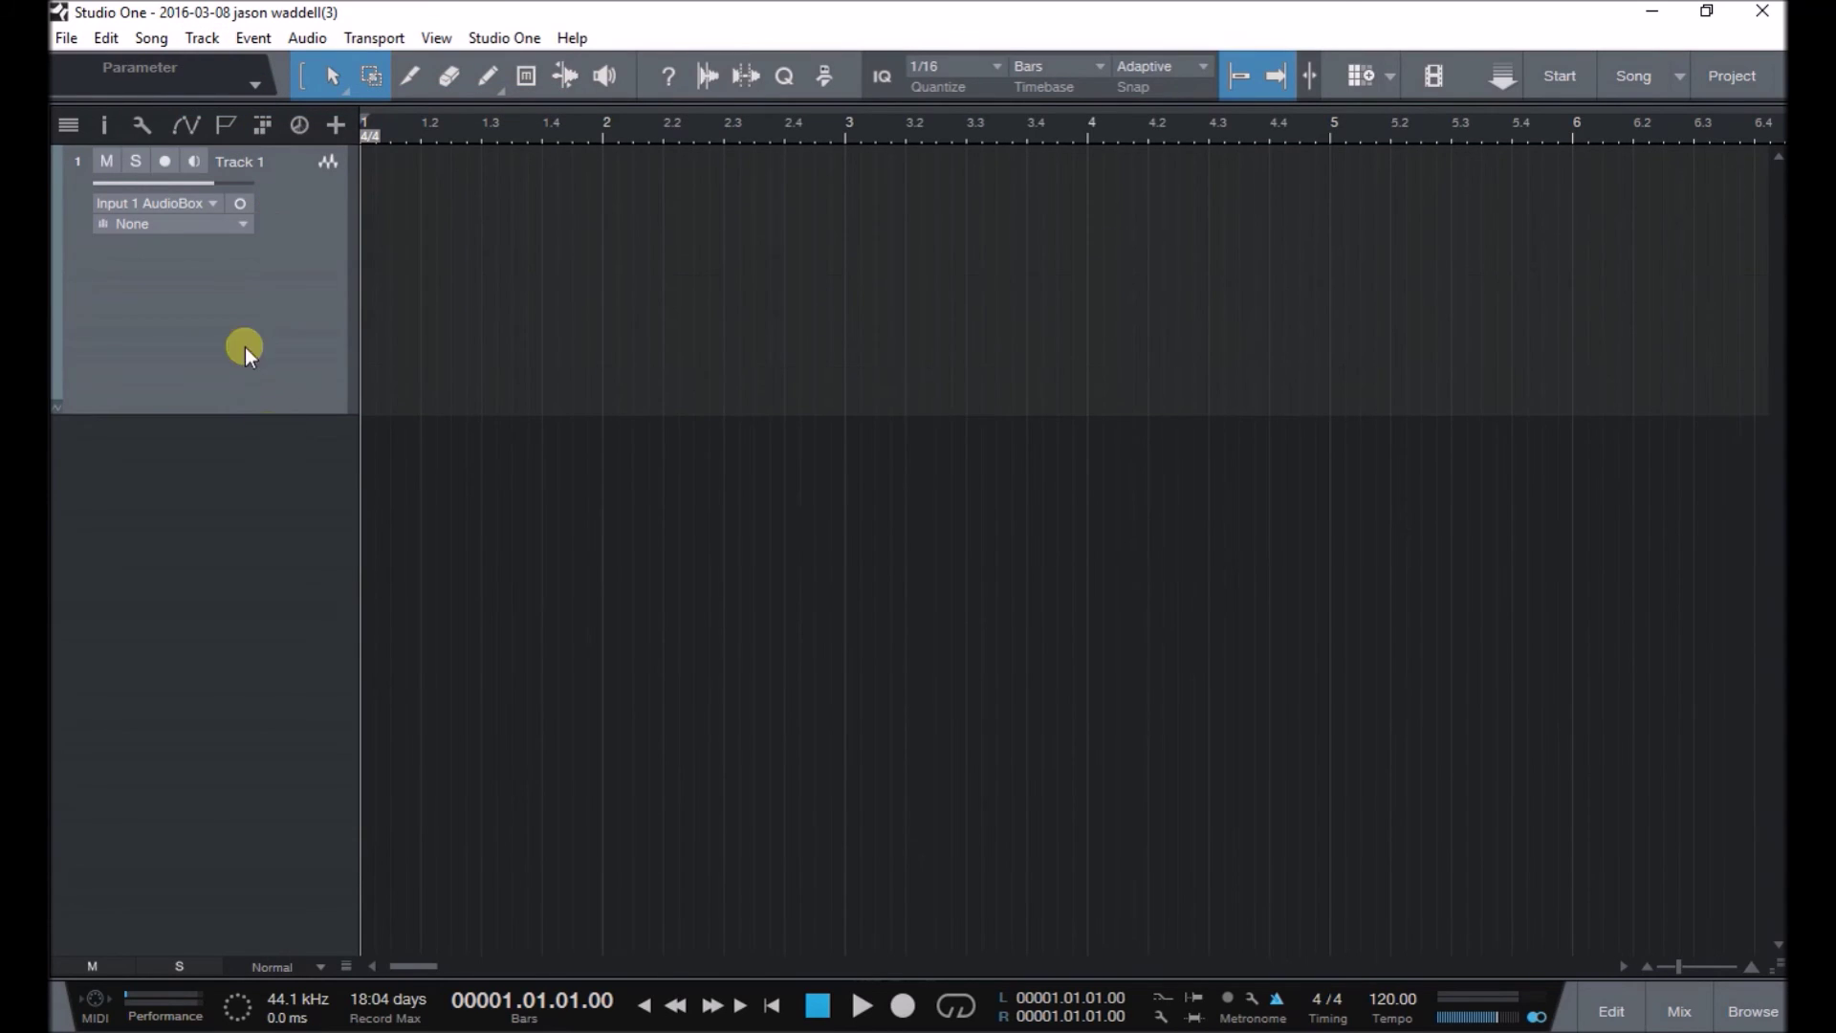
{"action": "left_click", "coordinate": [201, 201]}
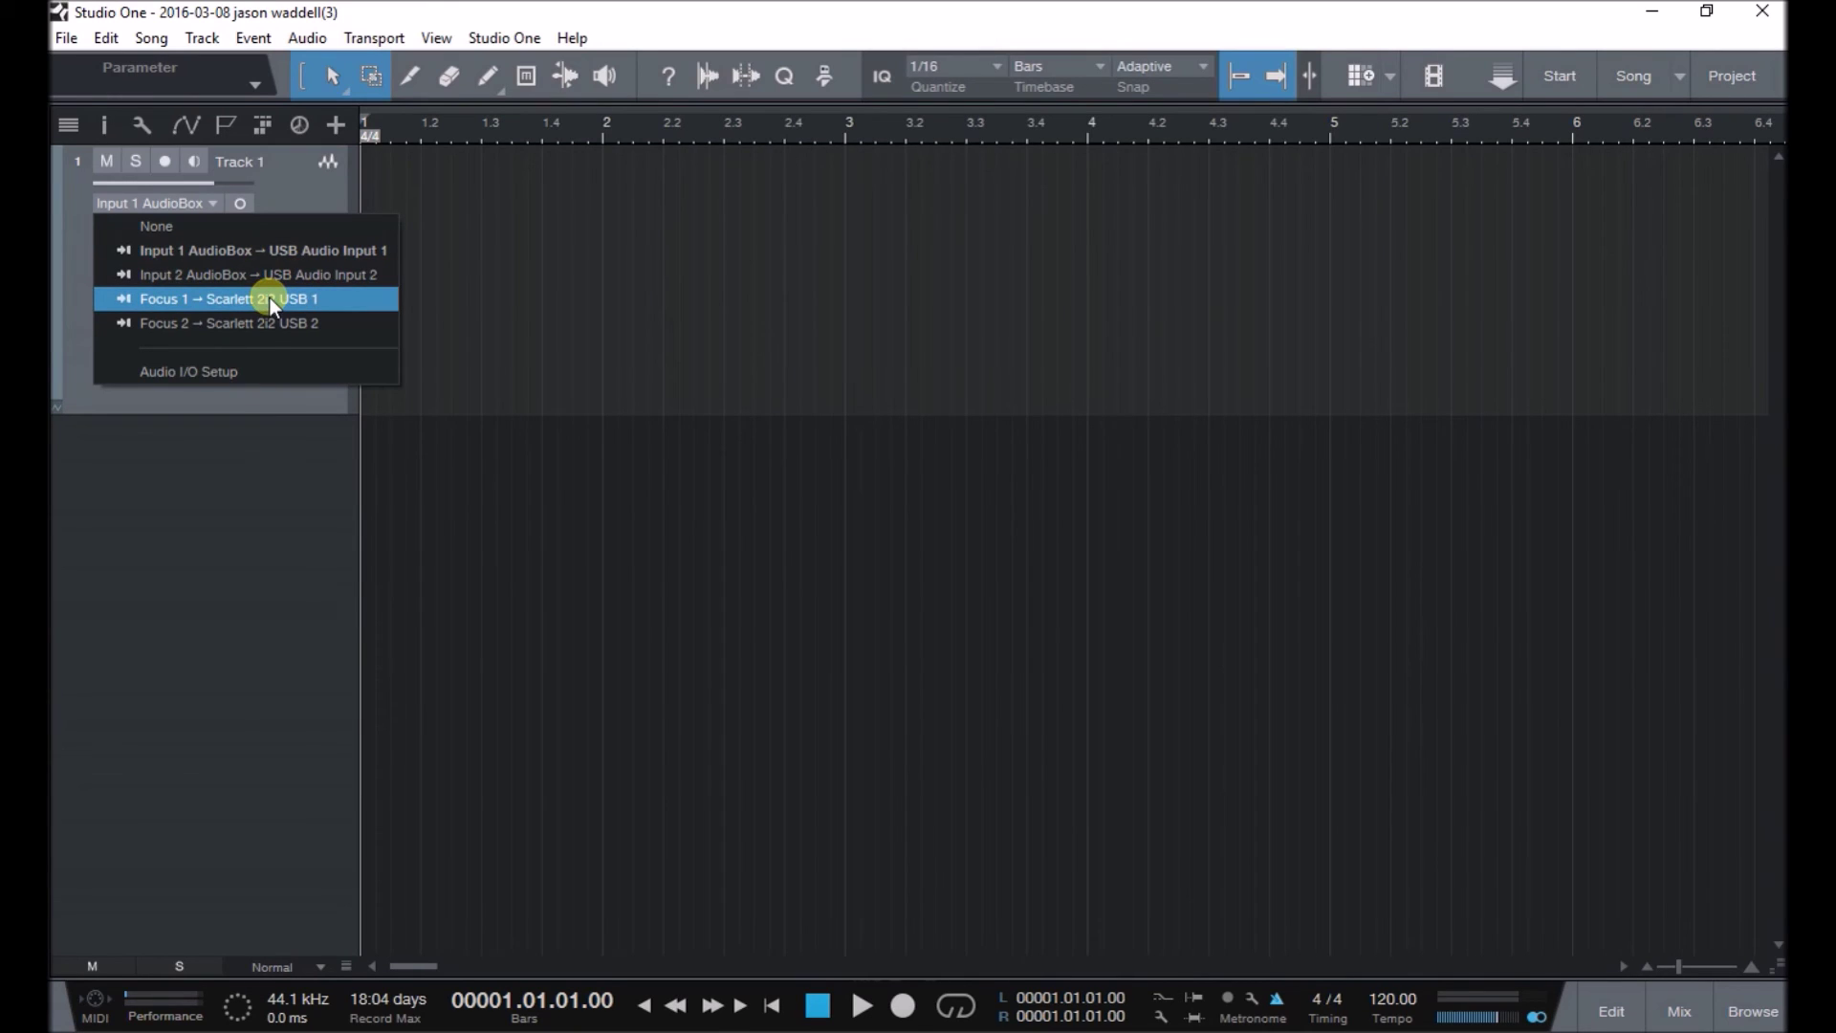
Switch Track 1 to stereo so its input becomes AudioBox USB L+R, and review the stereo inputs.
{"action": "left_click", "coordinate": [223, 527]}
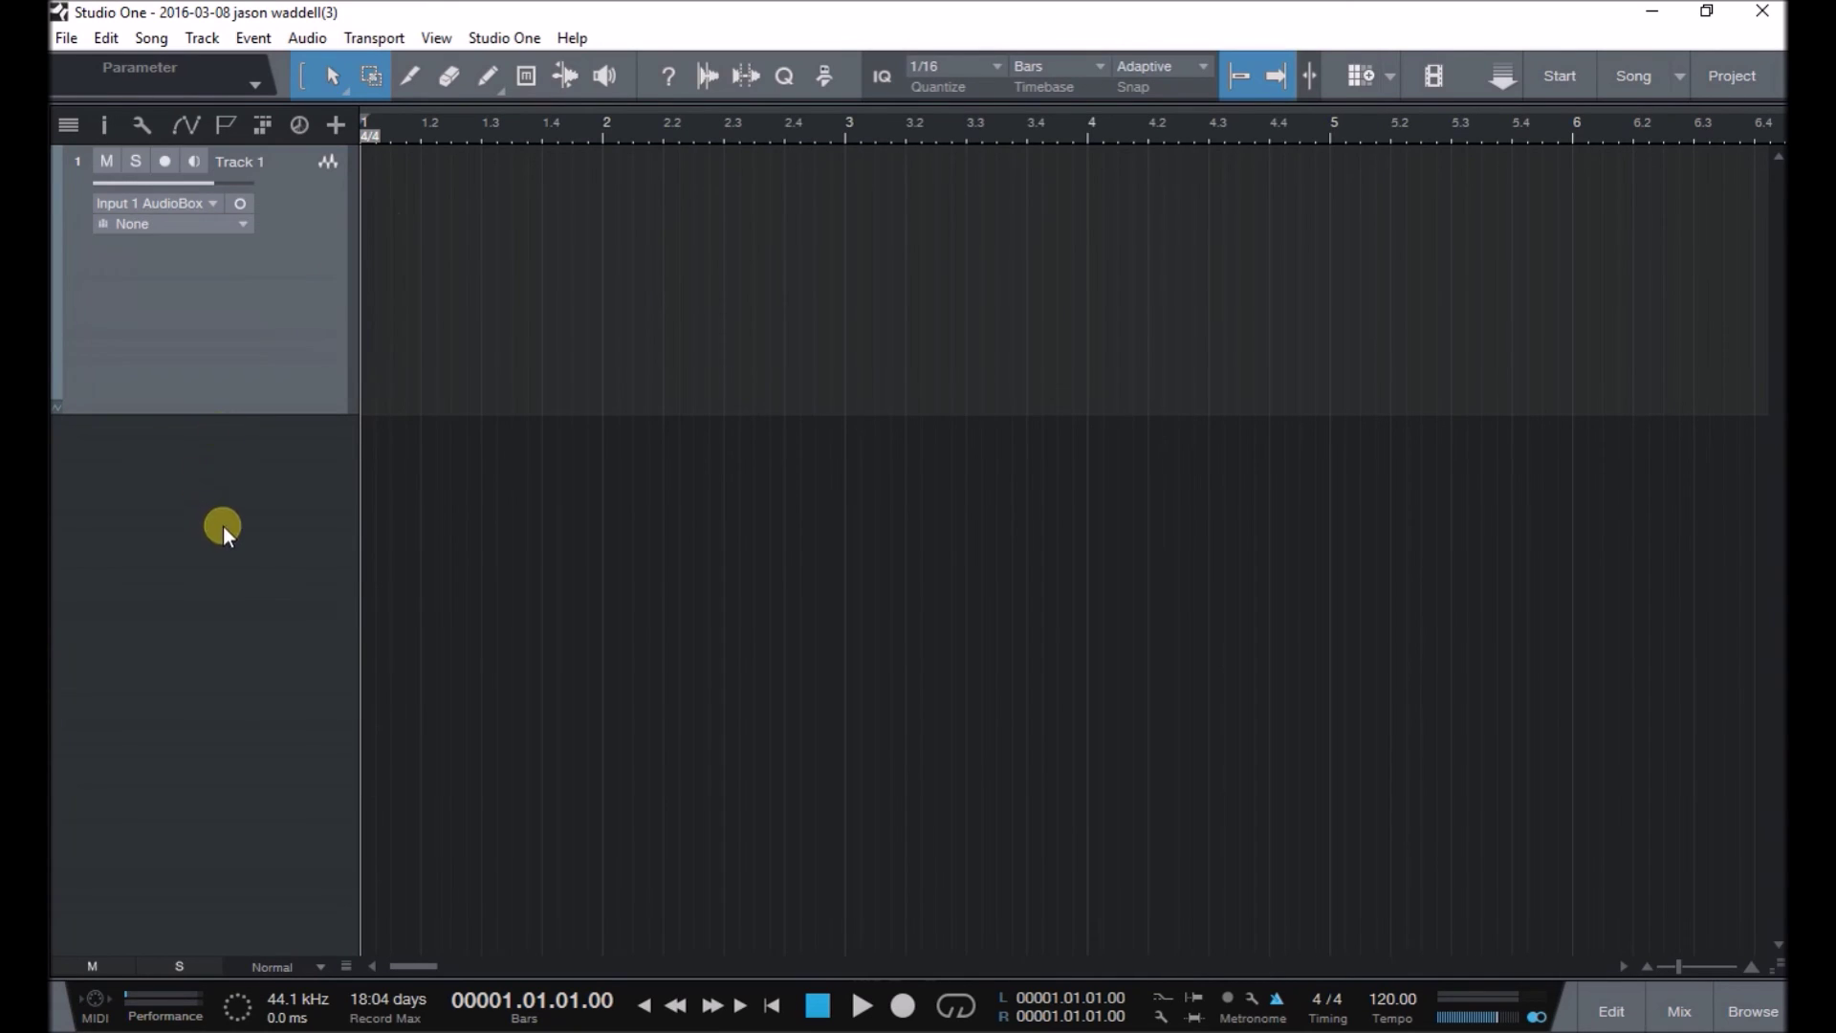
{"action": "left_click", "coordinate": [199, 38]}
{"action": "left_click", "coordinate": [83, 536]}
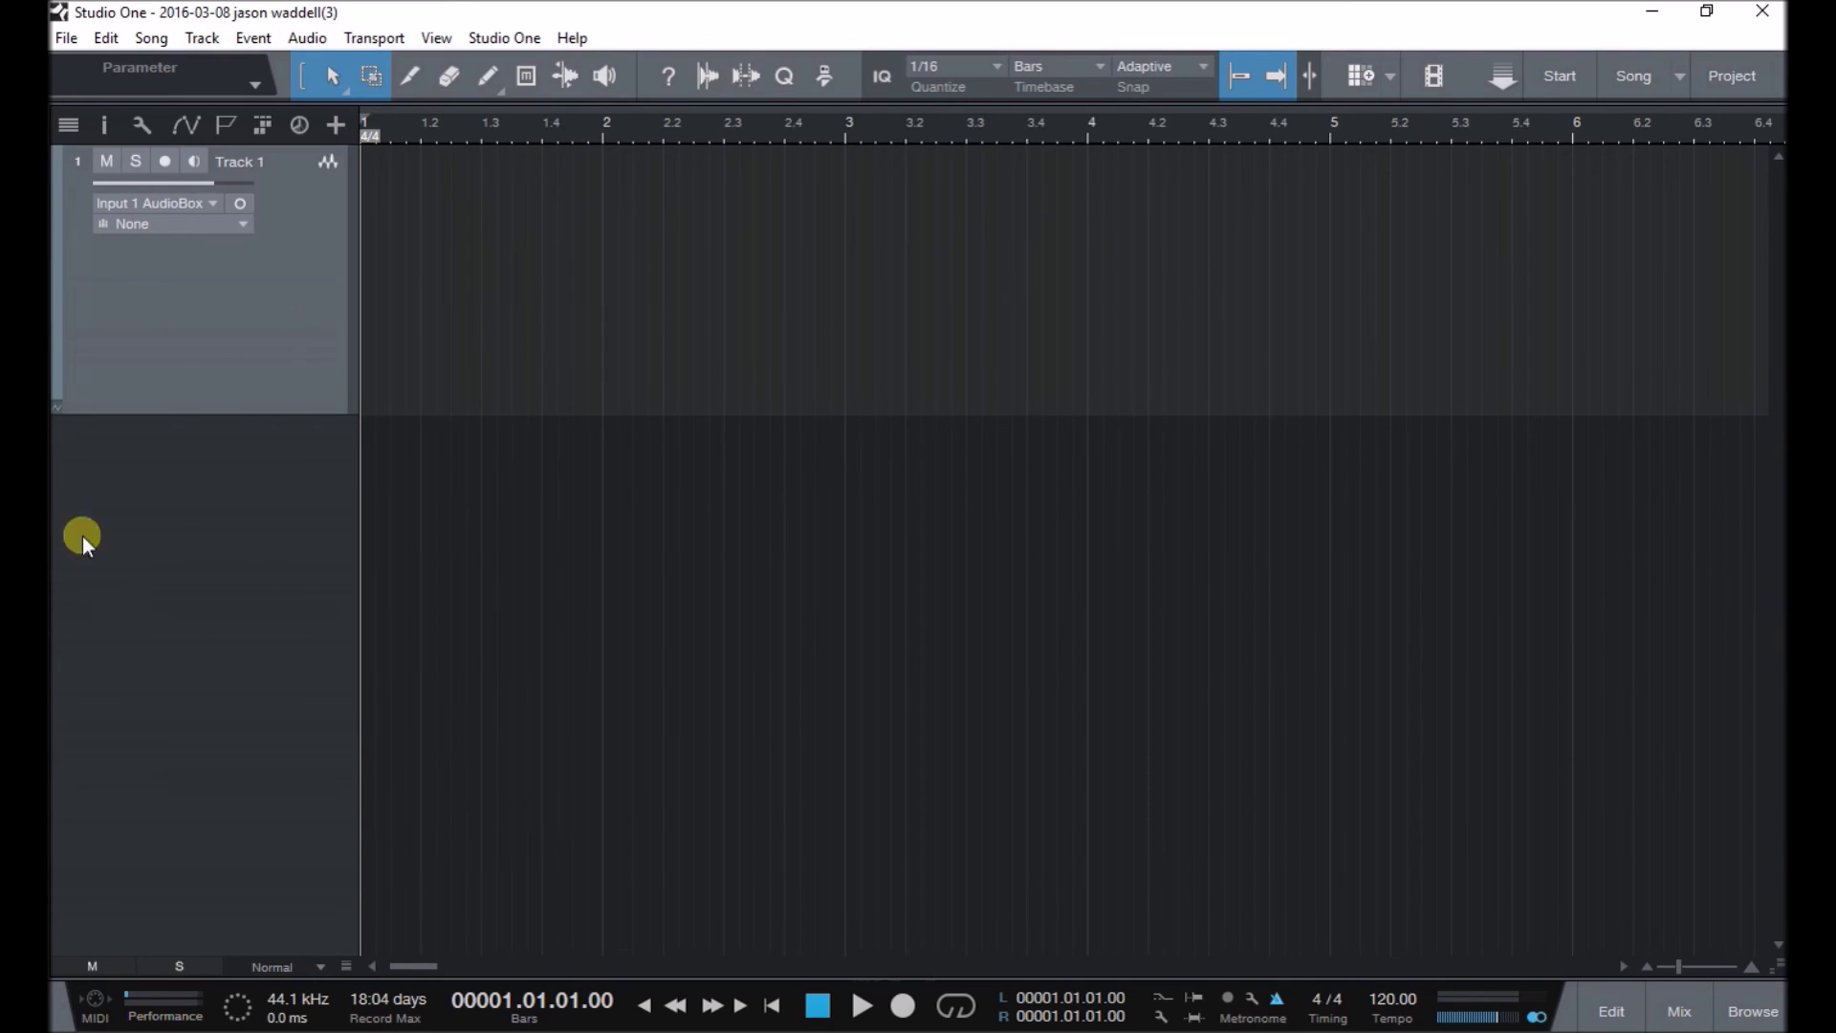
{"action": "left_click", "coordinate": [246, 201]}
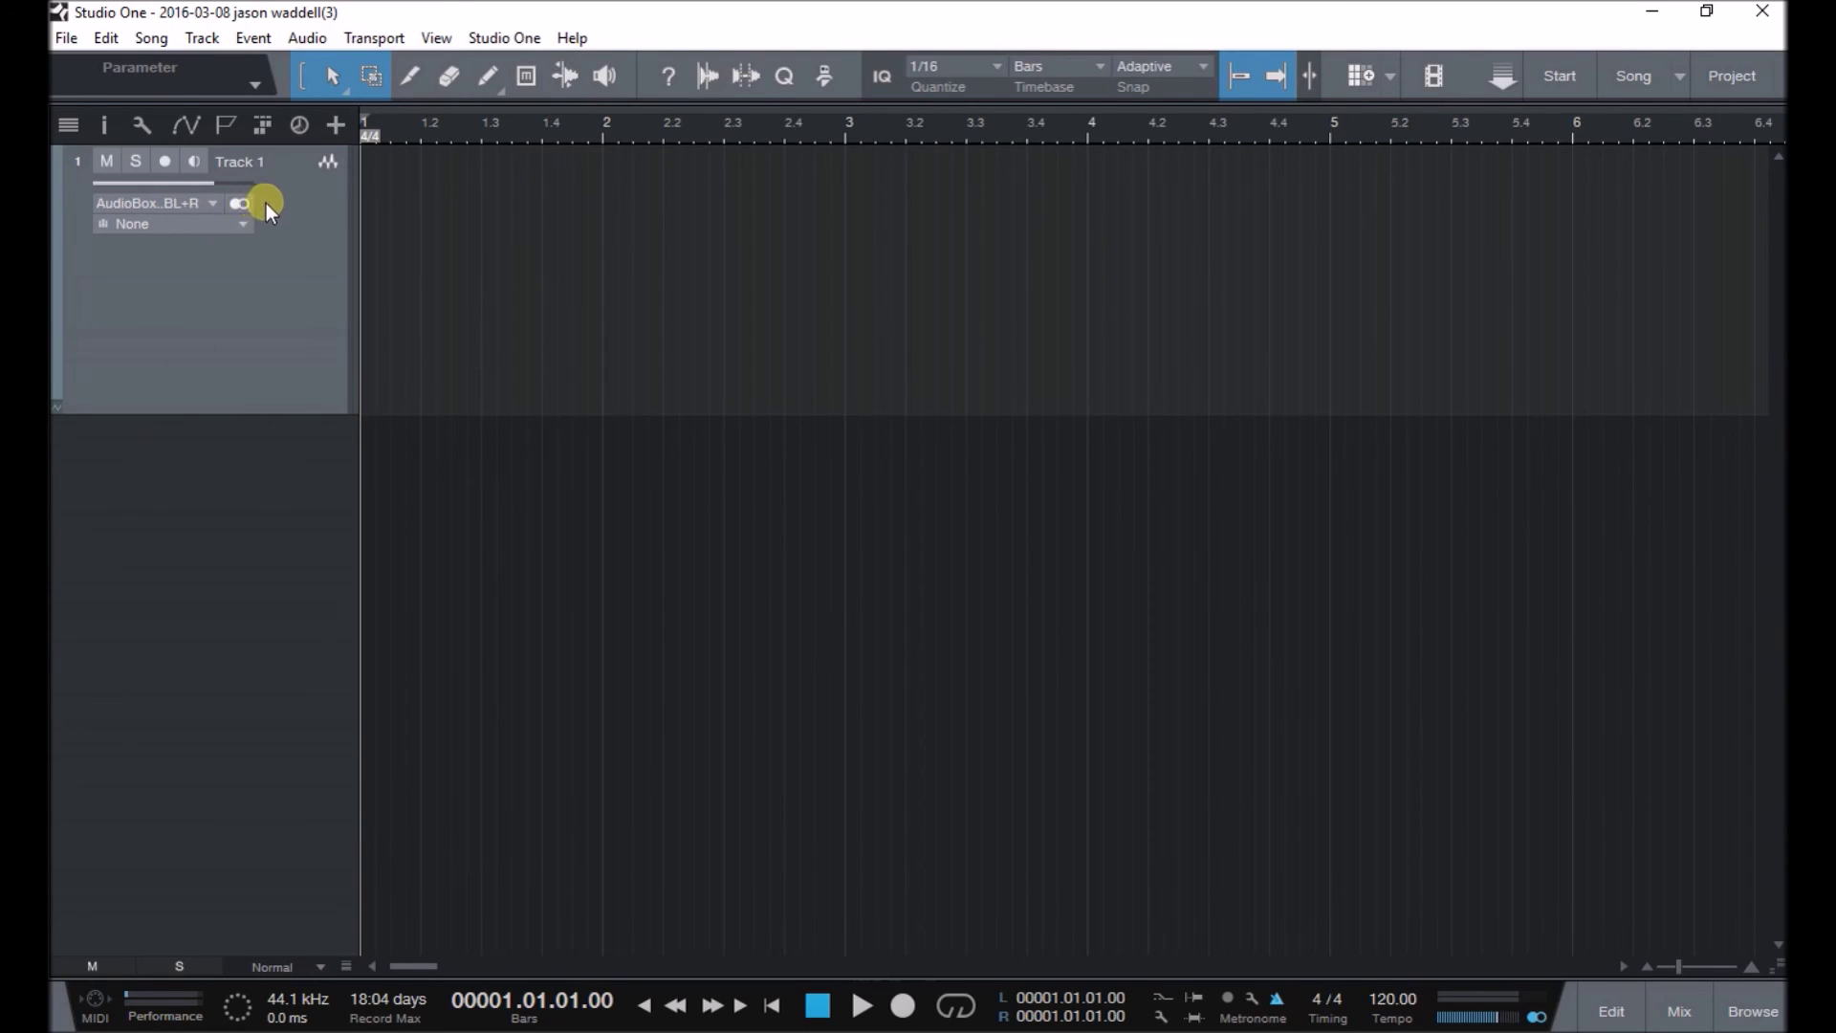
{"action": "left_click", "coordinate": [218, 203]}
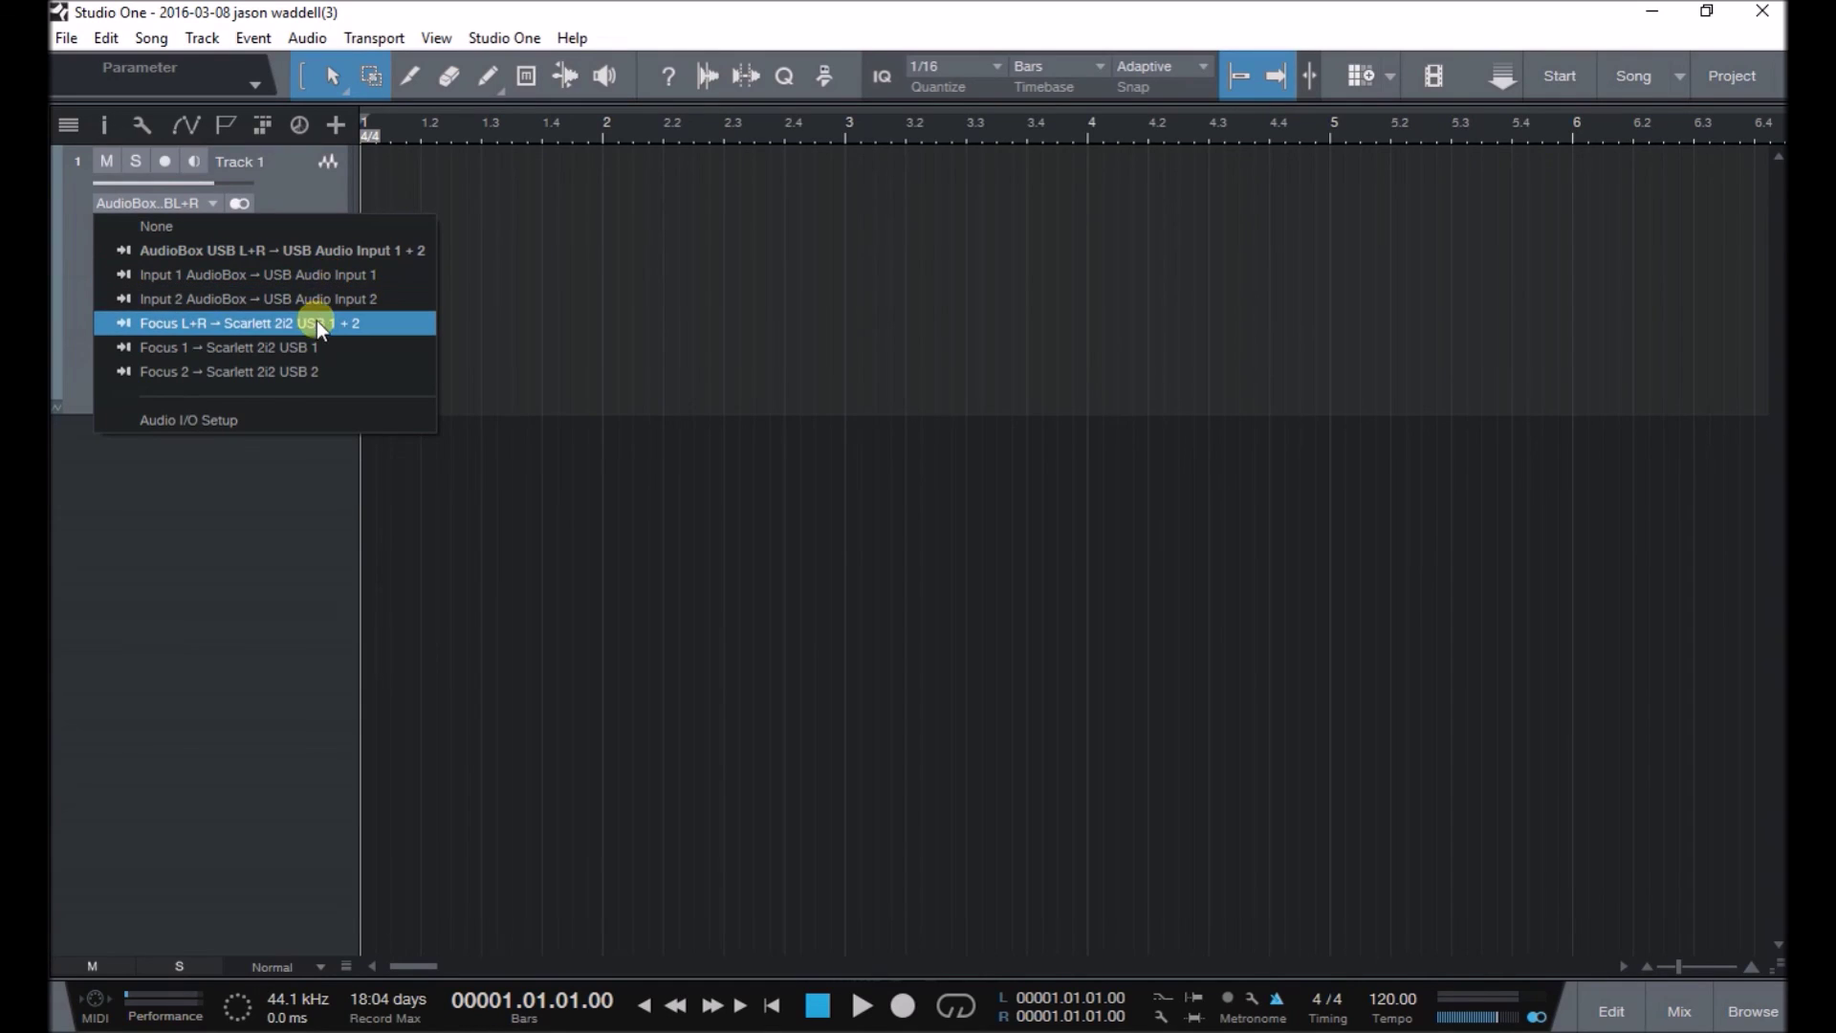
{"action": "left_click", "coordinate": [250, 556]}
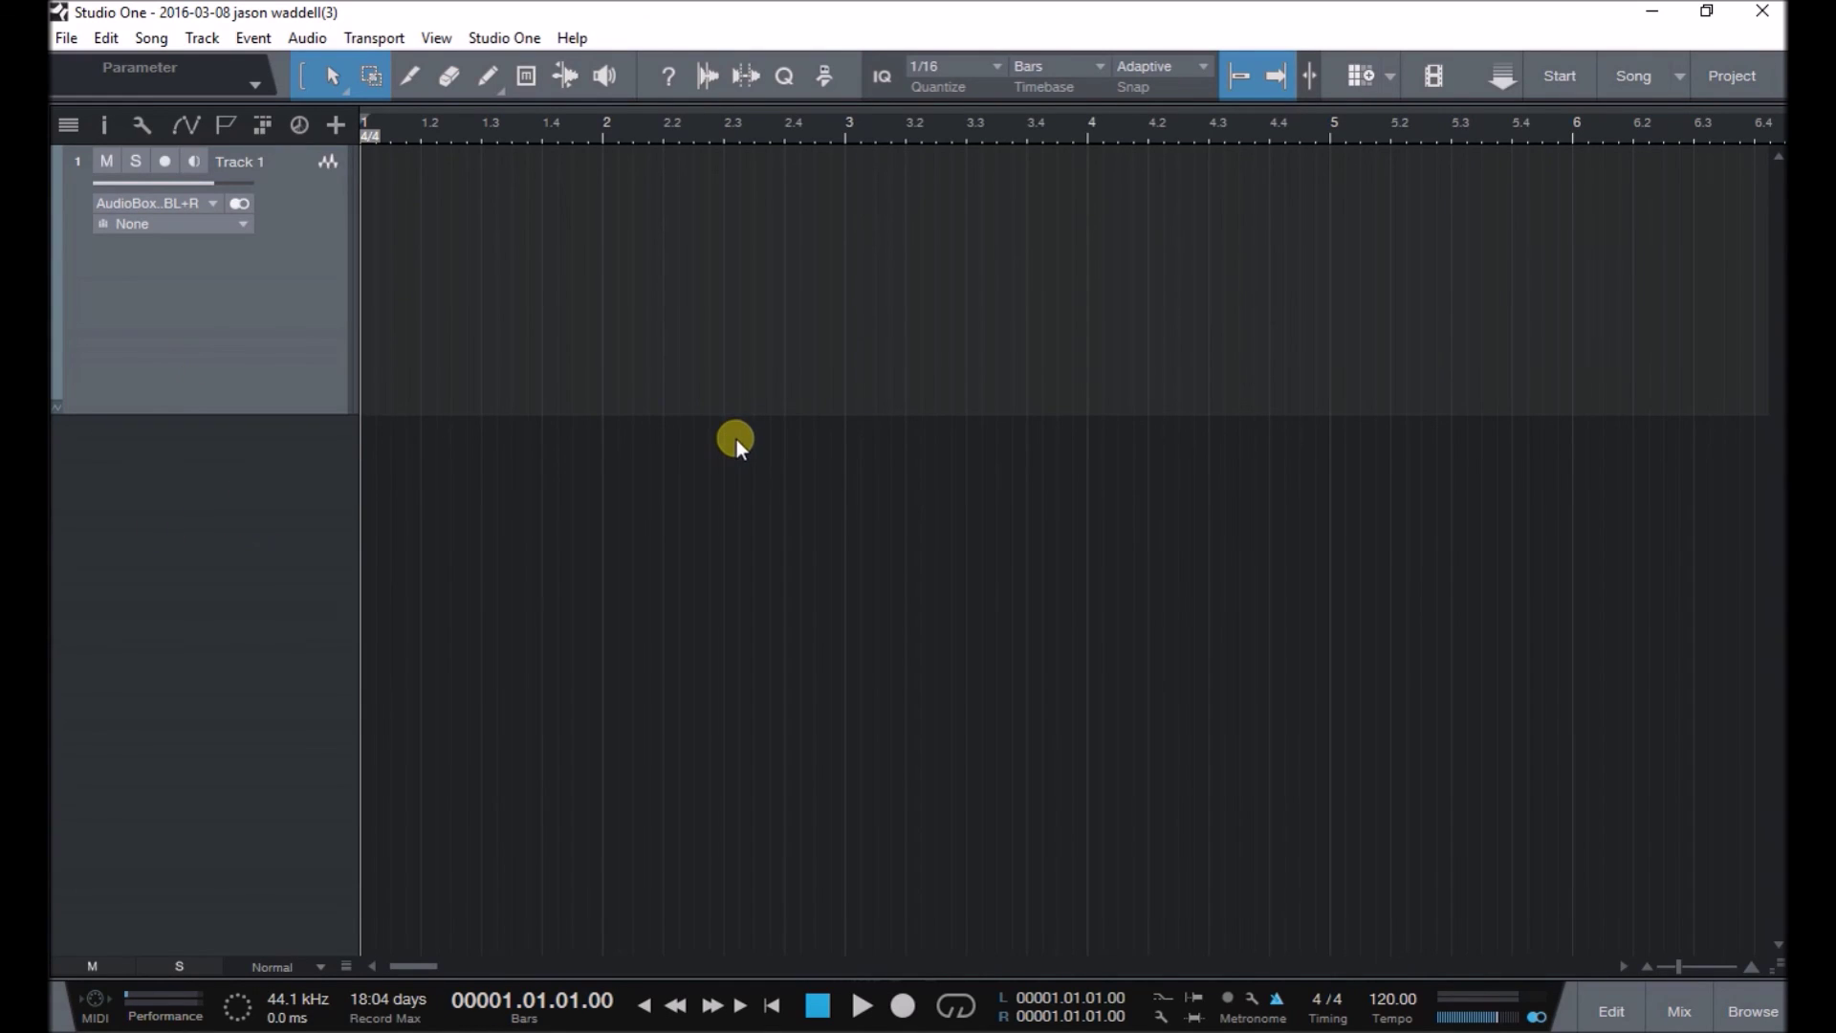